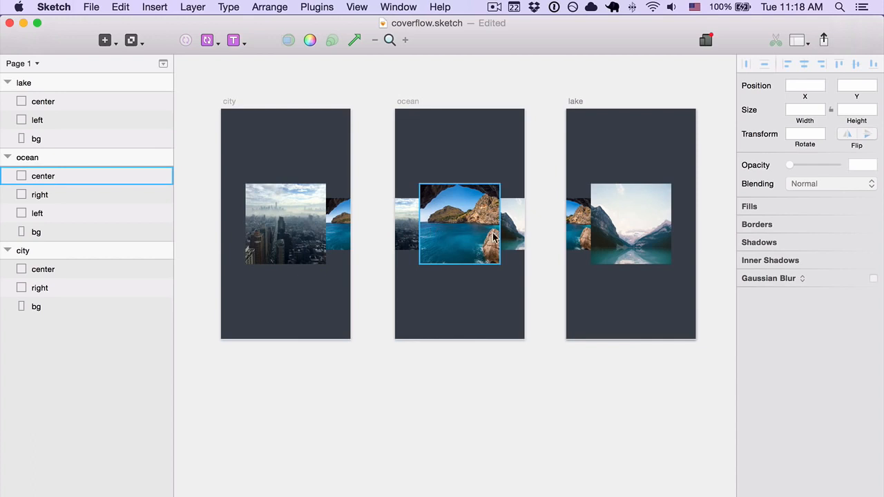
left_click(639, 254)
left_click(673, 253)
left_click(318, 380)
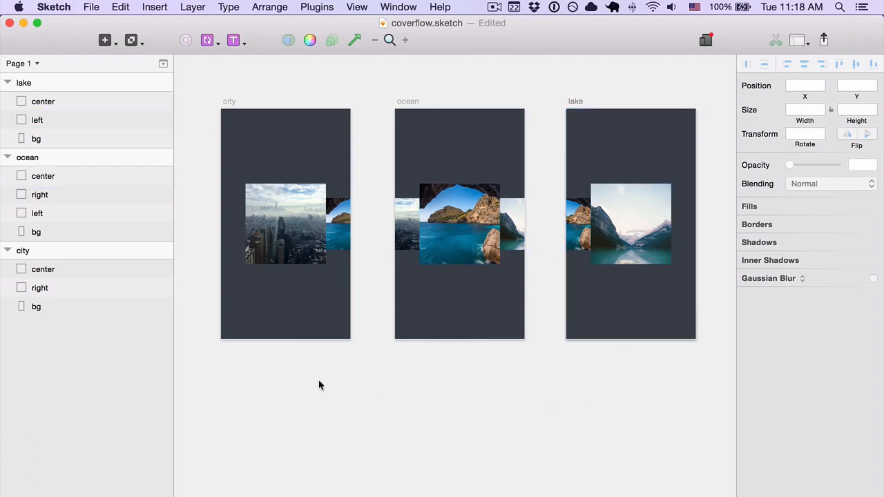
left_click(300, 237)
left_click(349, 230)
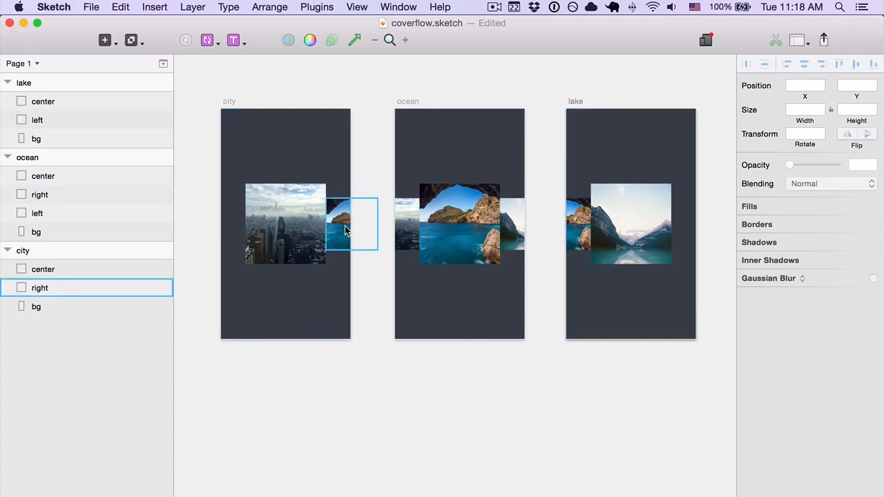
left_click(352, 230)
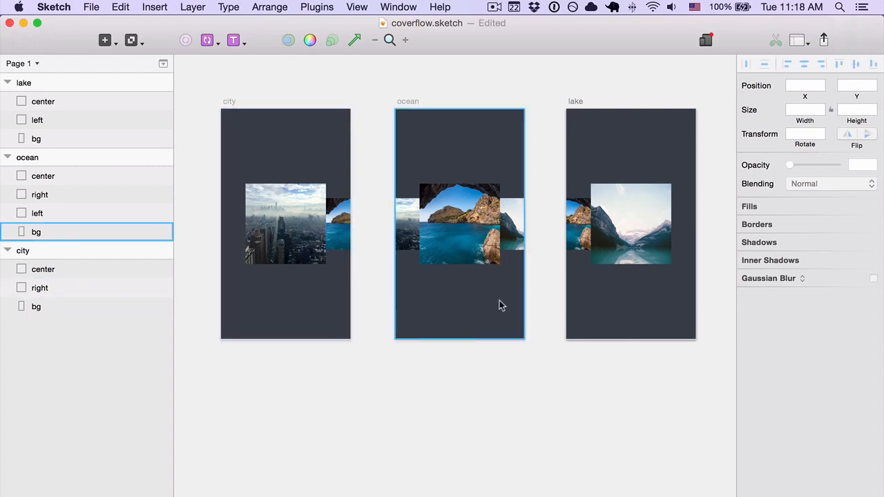
- Export the artboards as a Flinto document at 200% scale with the iPhone 6 device size
left_click(317, 7)
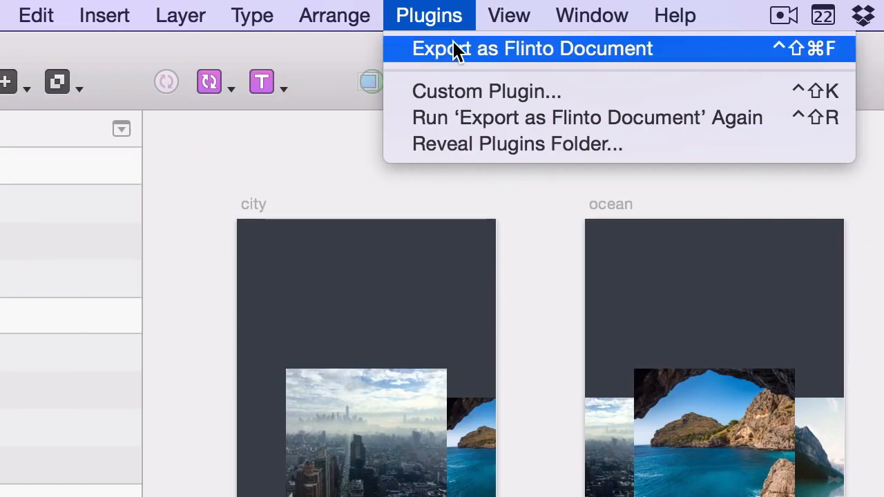
left_click(710, 55)
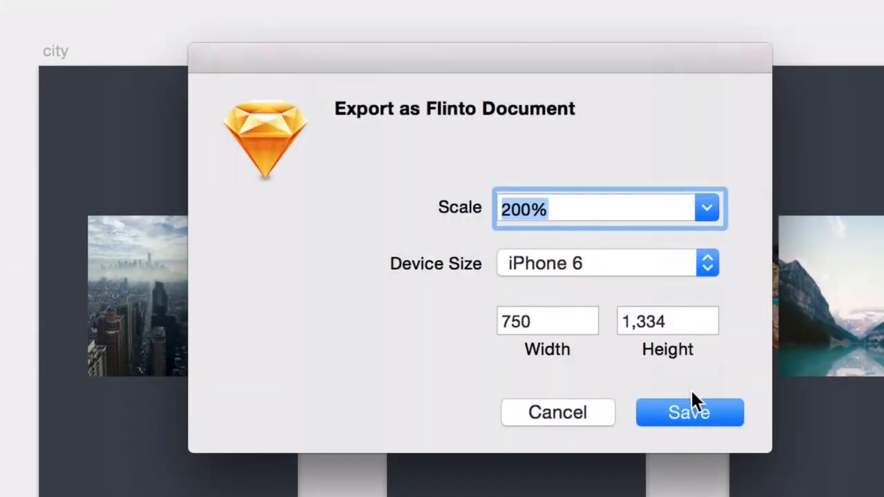
left_click(683, 407)
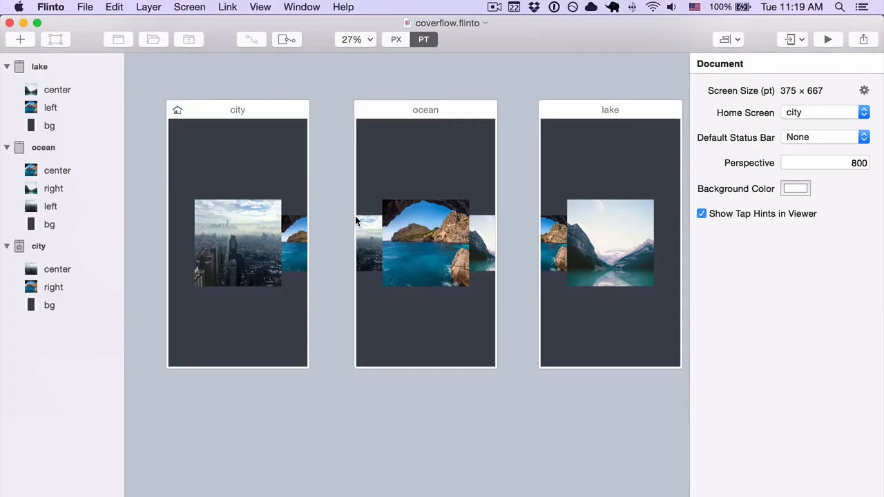
- Rotate the city screen's right image -60 about Y and move it to X 278, flush against the center image
left_click(297, 237)
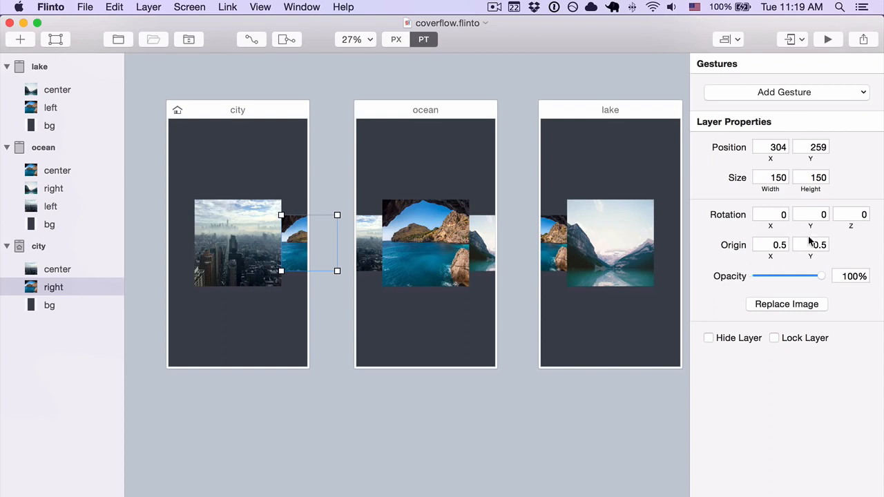
left_click_drag(808, 225, 770, 230)
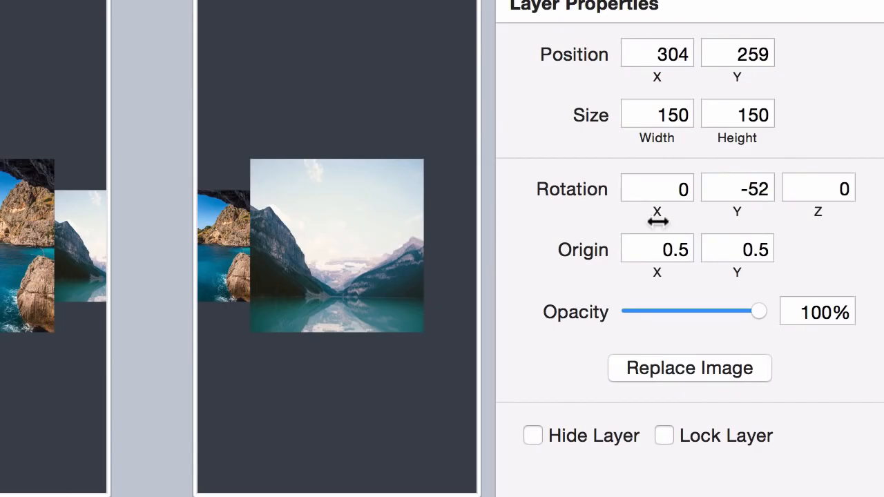
left_click_drag(657, 221, 648, 227)
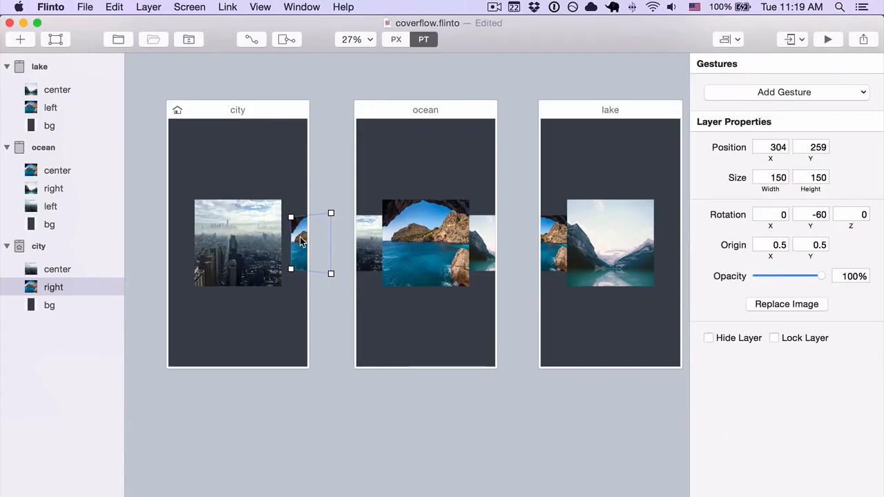
left_click_drag(300, 241, 291, 241)
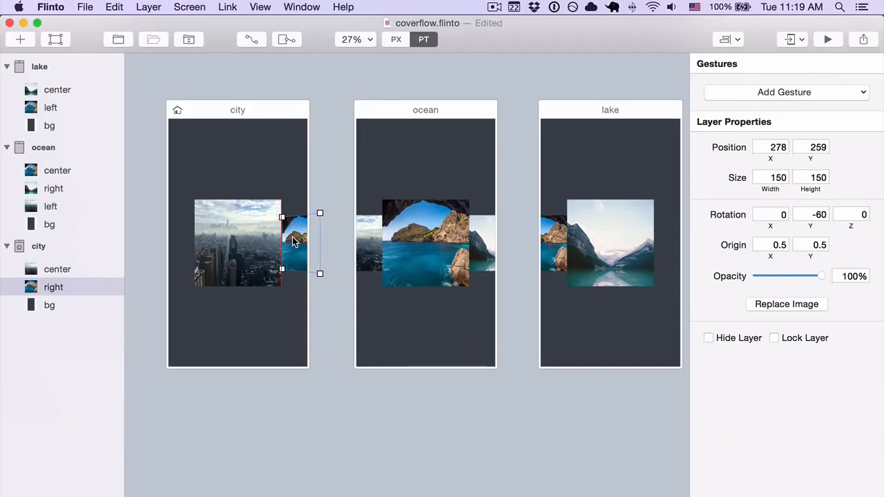
- Set the Y rotation of the ocean screen's left image to 60 and move it flush against the center image
left_click(363, 242)
left_click(800, 212)
type("60")
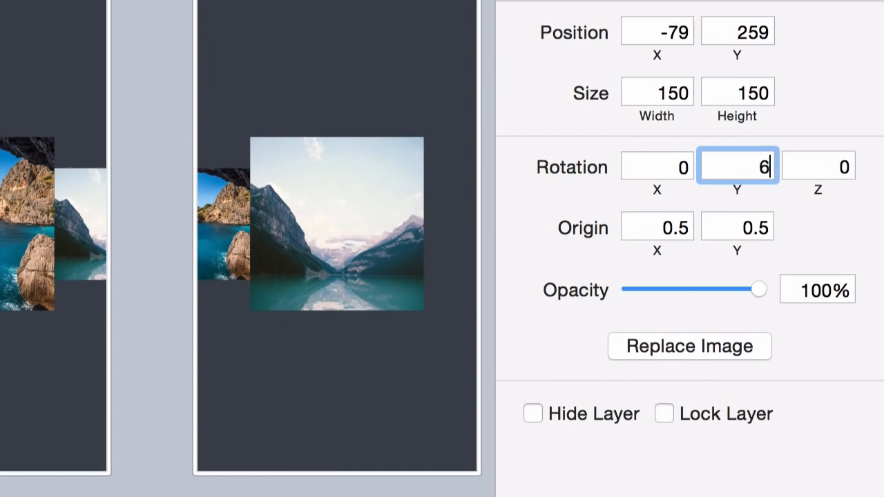
key("Tab")
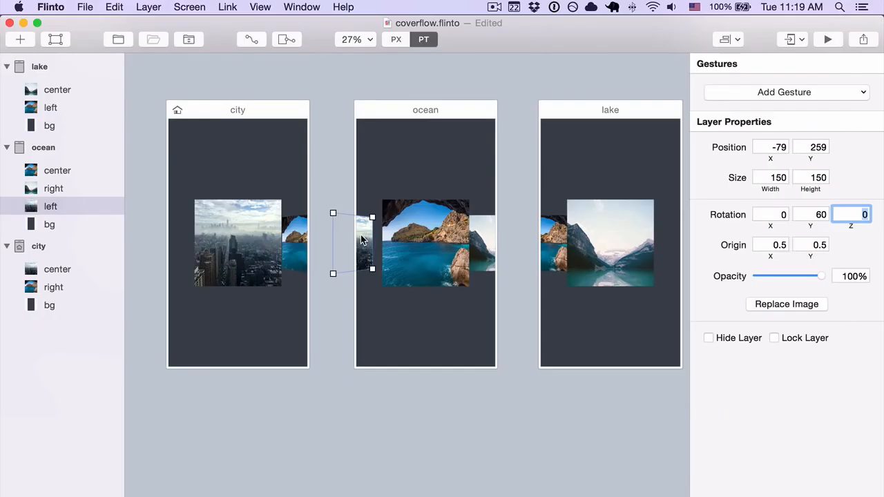
left_click_drag(361, 241, 370, 241)
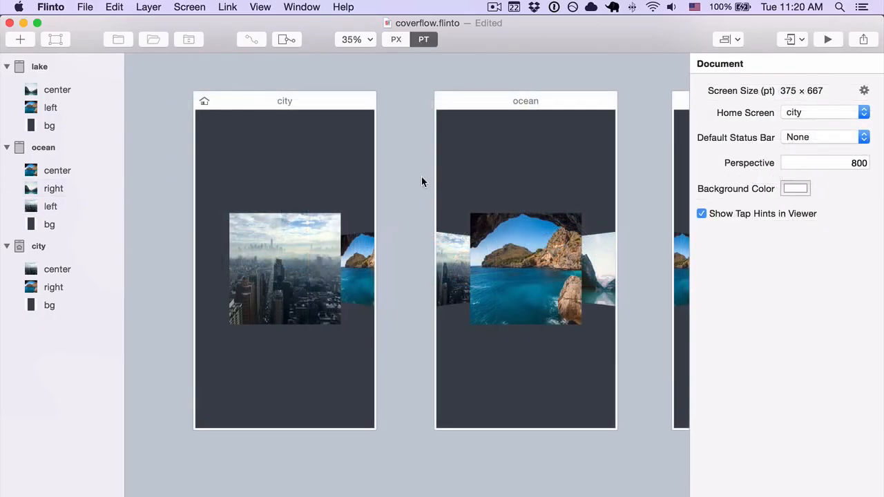
- Select the center and side images on the city, ocean and lake screens to examine their layer names and rotations
left_click(299, 239)
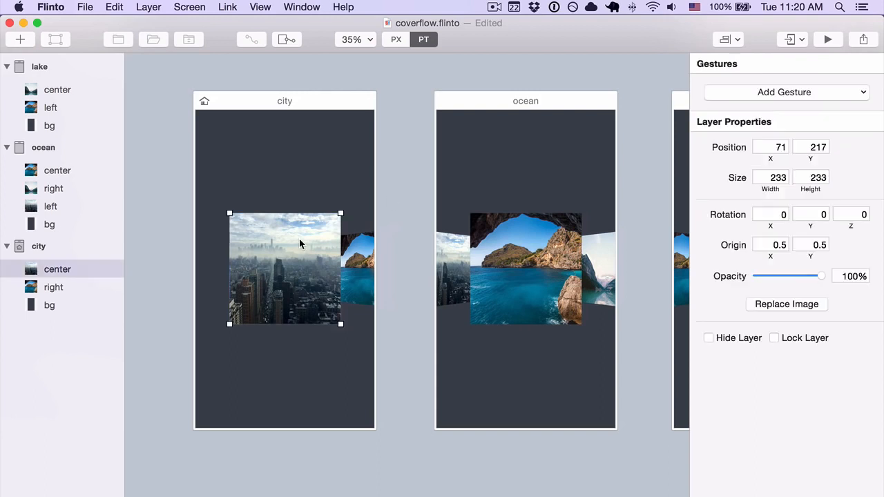
left_click(518, 257)
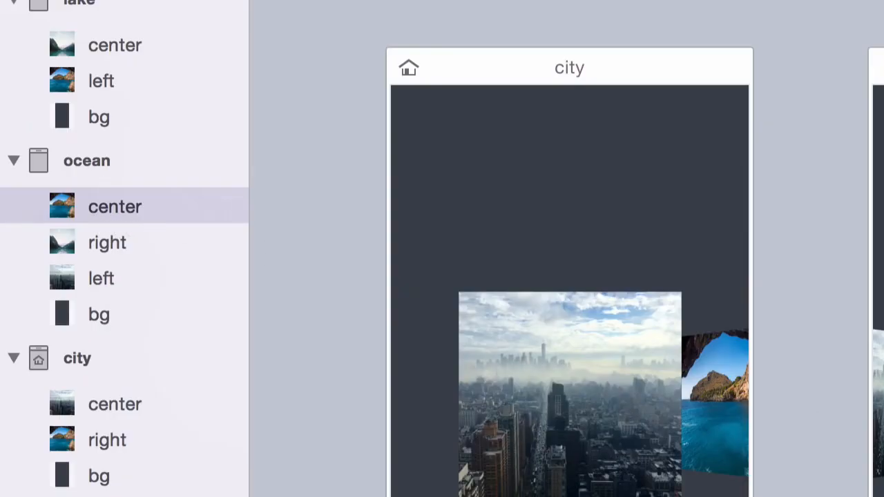
scroll(566, 277, "right", 5)
left_click(662, 384)
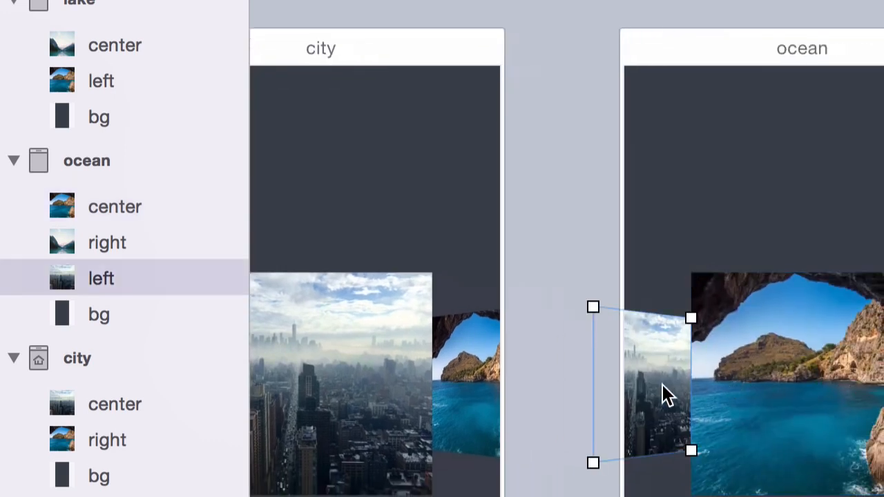
left_click(883, 384)
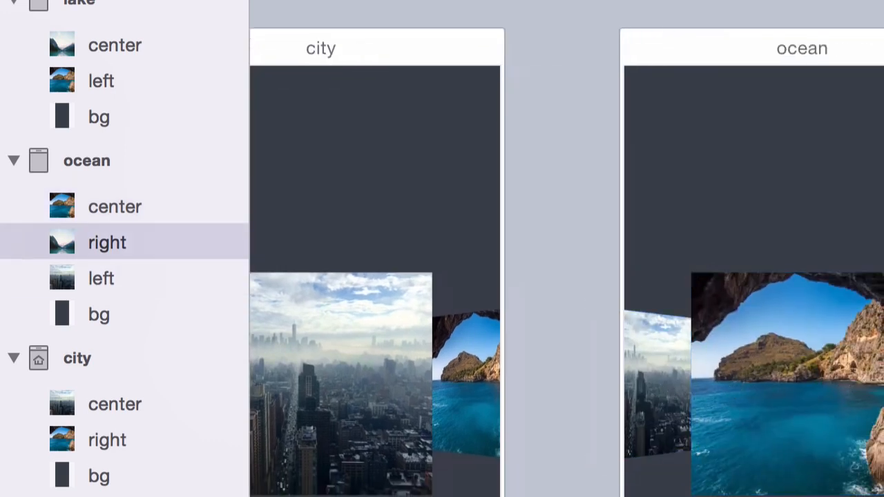
left_click(572, 257)
mouse_move(573, 256)
left_mouse_down()
mouse_move(515, 245)
mouse_move(404, 244)
mouse_move(546, 260)
left_mouse_up()
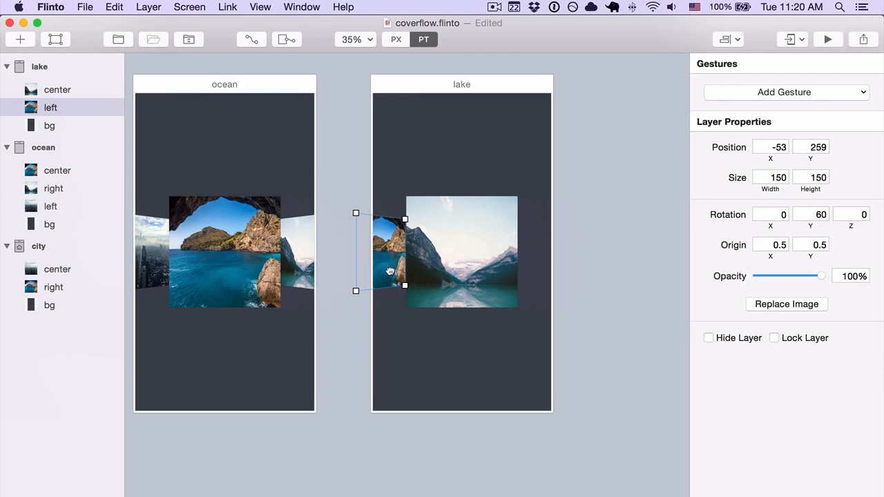
left_click_drag(390, 261, 463, 283)
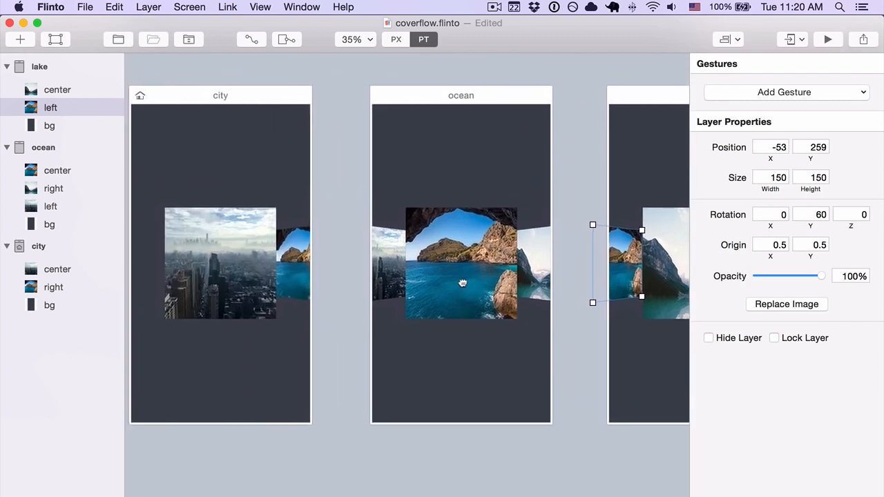
- Compare the lake image's position, size and rotation on the ocean screen with those on the lake screen
scroll(463, 284, "left", 3)
left_click(378, 269)
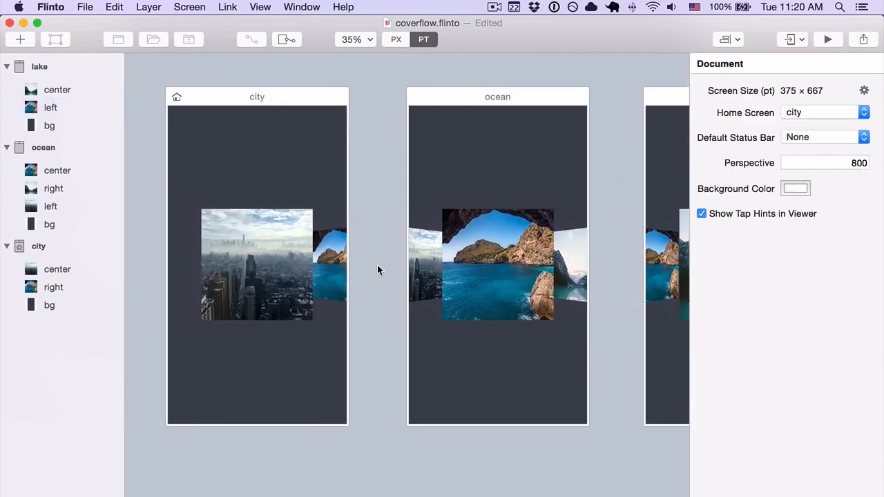
scroll(380, 264, "right", 10)
left_click(432, 298)
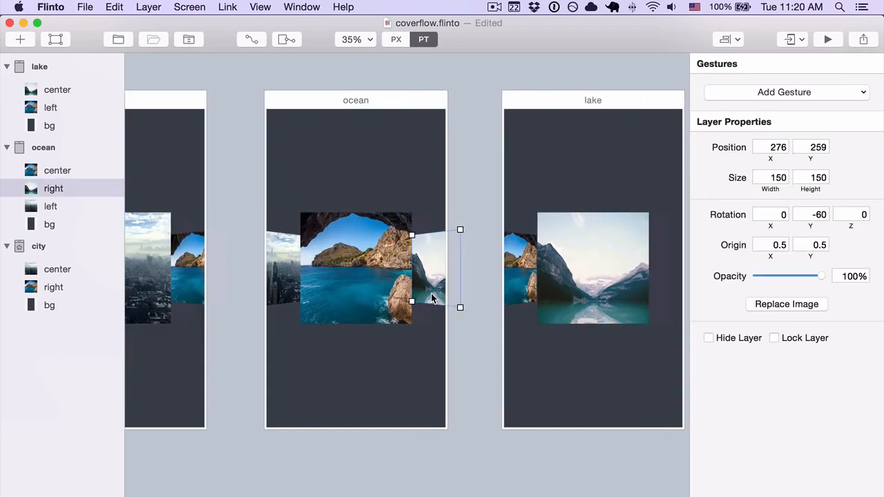
scroll(436, 274, "left", 2)
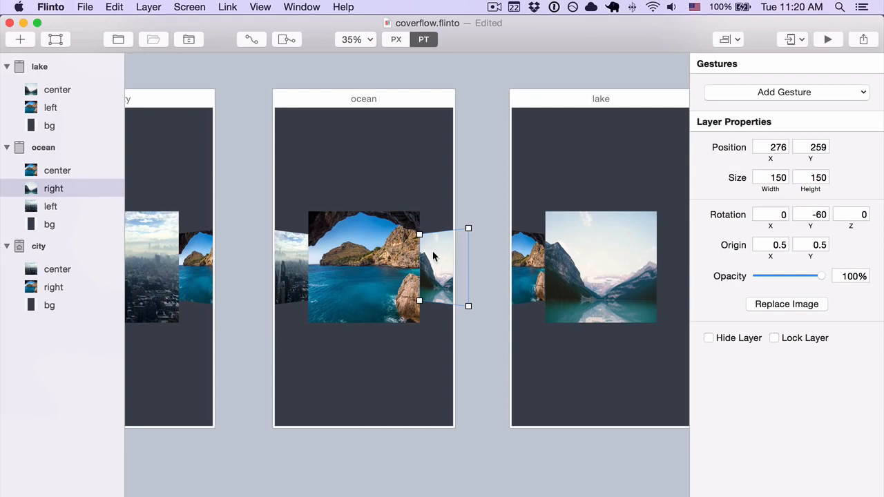
left_click(586, 255)
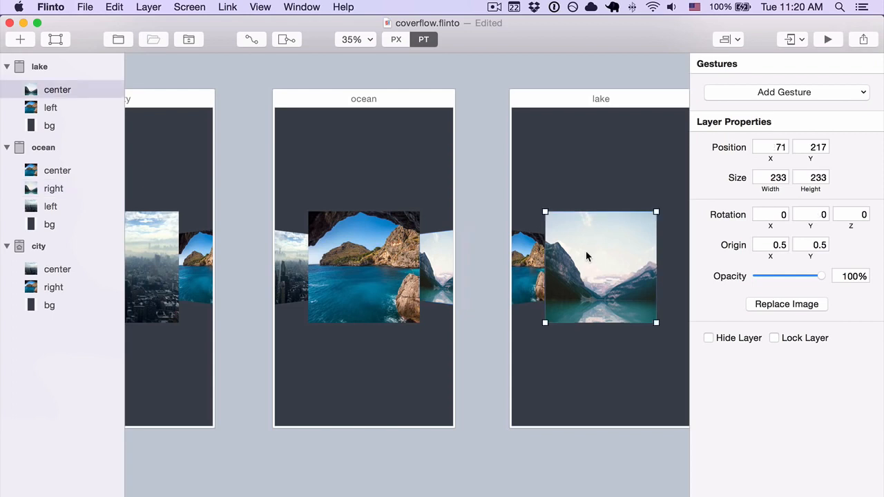
left_click(432, 268)
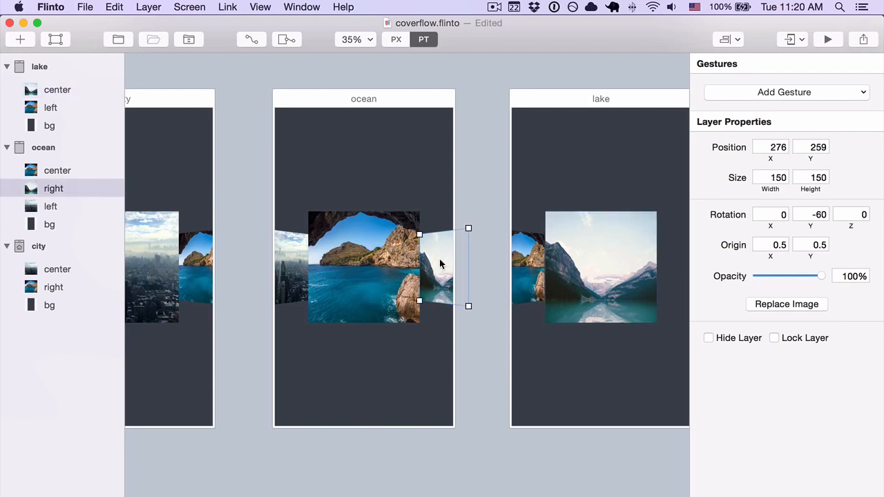
scroll(455, 260, "right", 5)
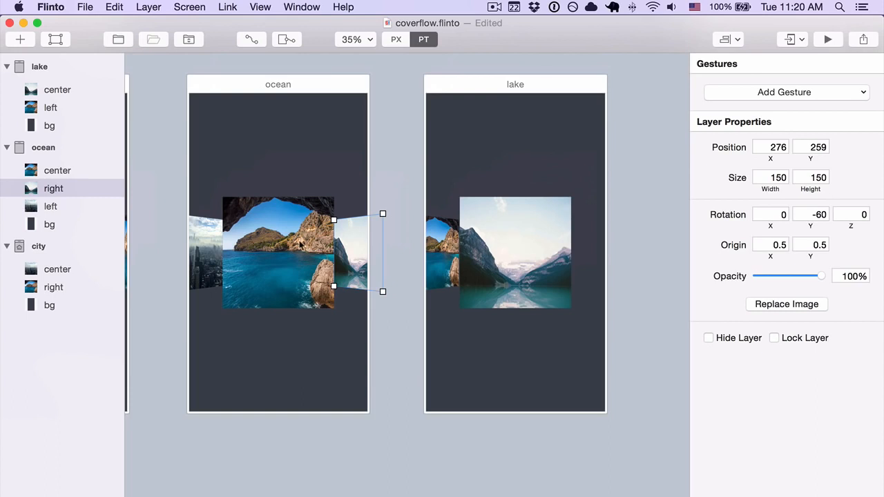
- Duplicate the ocean screen's left city image onto the lake screen, over its left image
left_click(210, 245)
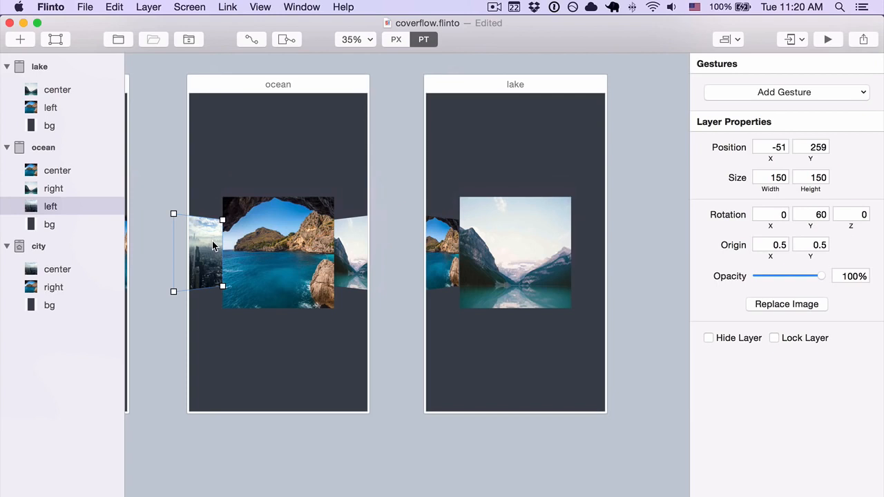
left_click_drag(213, 241, 438, 235)
scroll(442, 237, "left", 2)
scroll(443, 238, "down", 1)
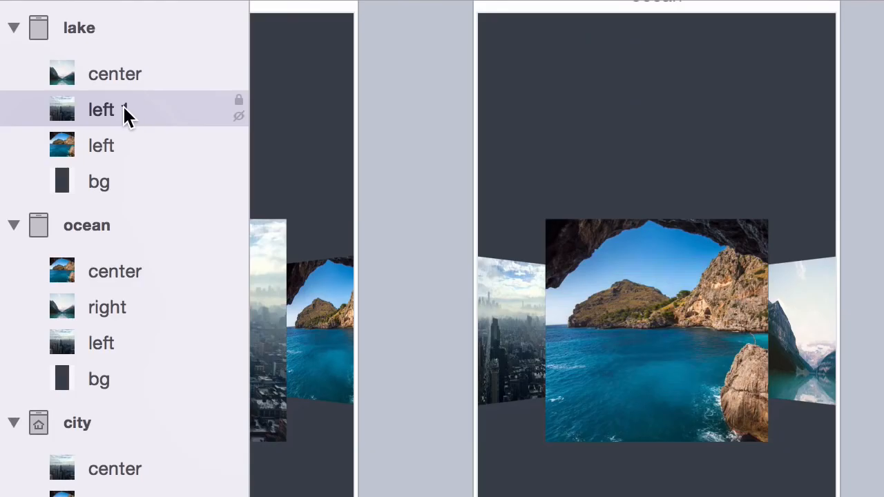
- Place the copied city image beneath the lake screen's left layer and rename it "off left"
left_click_drag(64, 109, 61, 145)
left_click_drag(125, 197, 118, 173)
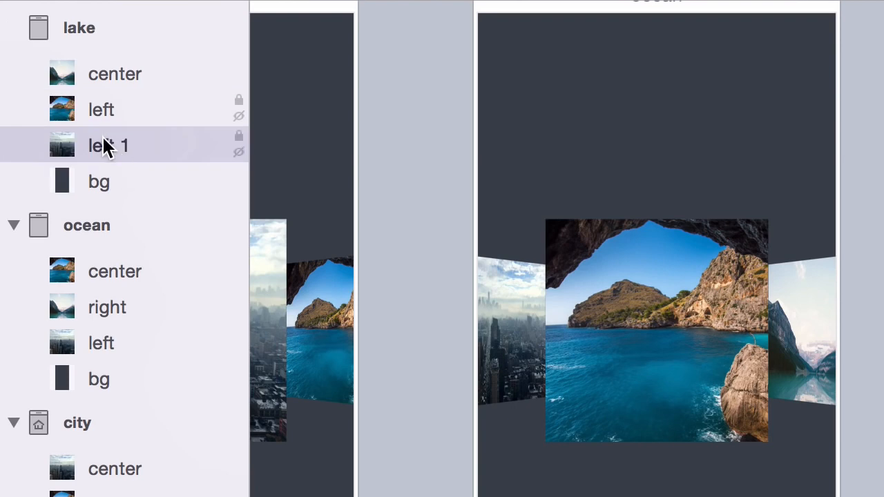
double_click(105, 146)
type("off left")
key("Return")
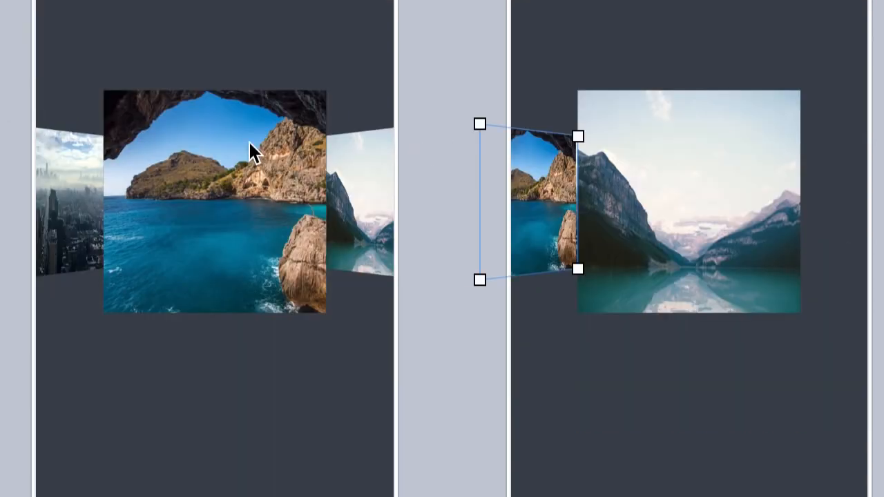
- Move the off left layer horizontally to X -129 so that it lies outside the lake screen
key("shift+Left")
key("shift+Left")
key("shift+Left")
key("shift+Left")
key("shift+Left")
key("shift+Left")
key("shift+Left")
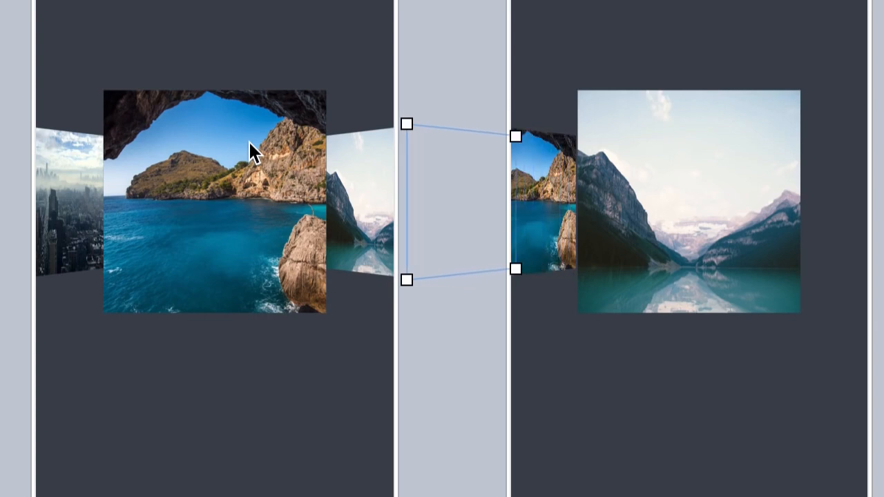
key("shift+Left")
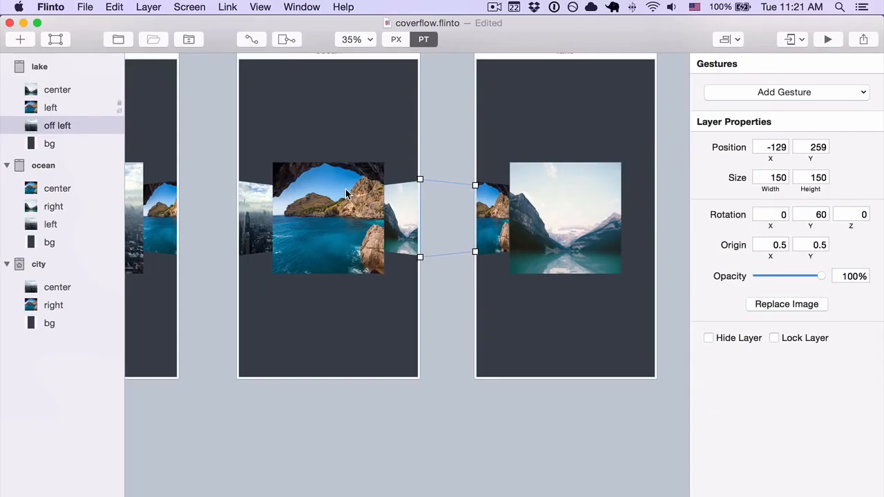
- Widen the spacing between the screens by moving the lake screen away from ocean, and both together away from city
left_click(512, 60)
left_click_drag(513, 58, 538, 62)
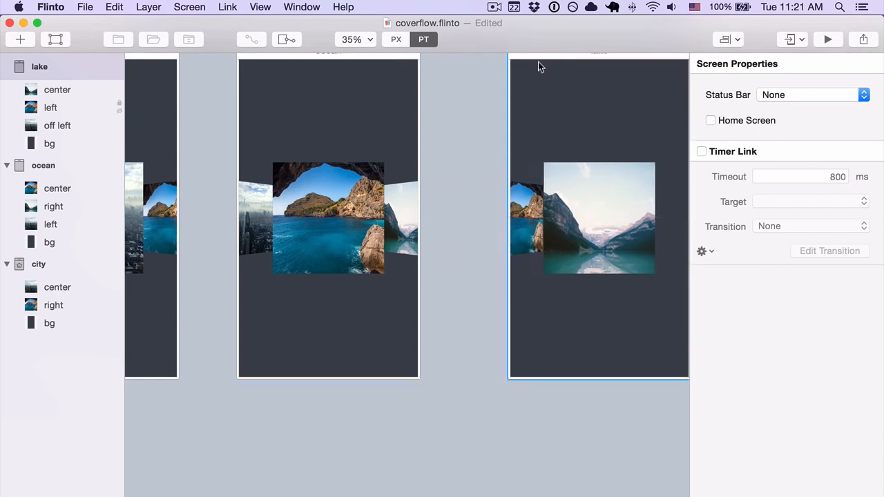
left_click_drag(395, 75, 438, 111)
left_click_drag(360, 87, 421, 89)
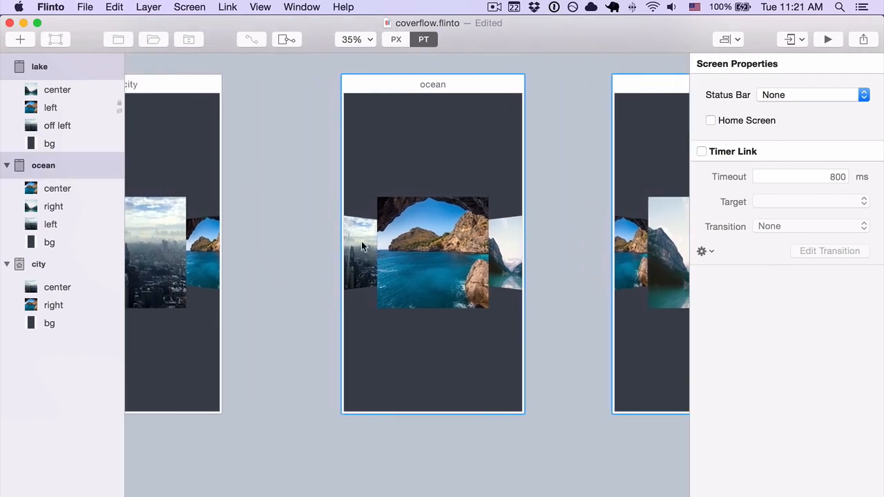
left_click_drag(300, 214, 461, 207)
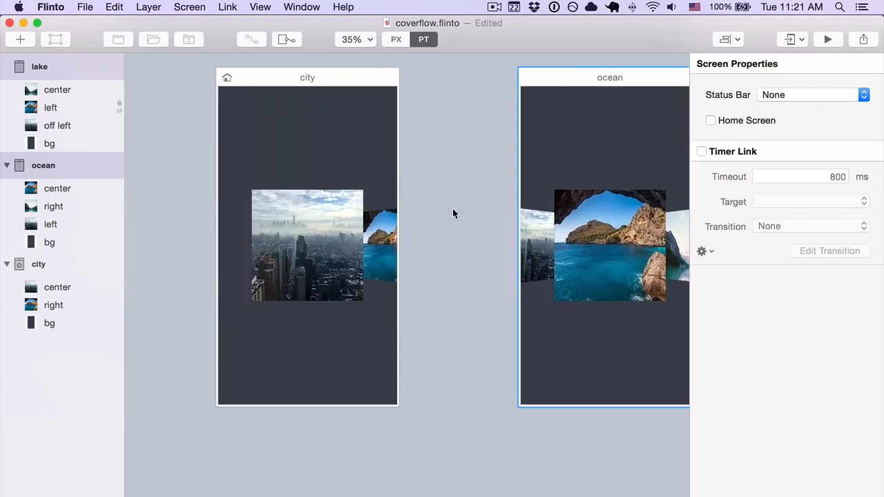
- Duplicate the ocean screen's right lake image onto the city screen
scroll(452, 210, "right", 5)
left_click(618, 233)
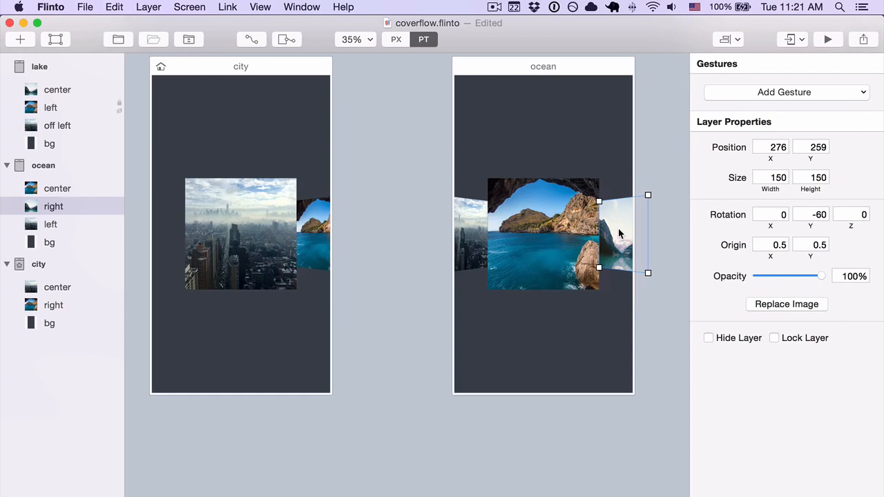
left_click(395, 224)
scroll(396, 224, "left", 3)
left_click(349, 214)
key("super+v")
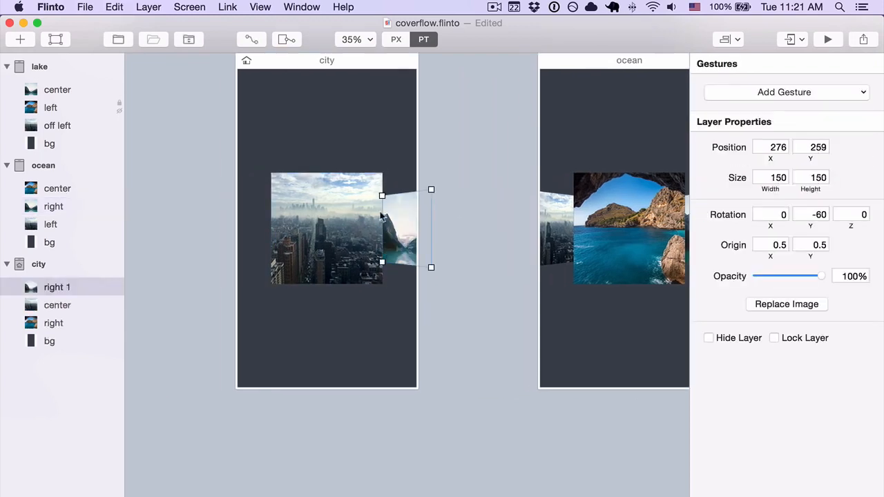
- Move the copied lake image horizontally to X 355, place it beneath the city screen's right layer, and rename it "off right"
left_click_drag(408, 220, 443, 216)
left_click_drag(56, 288, 57, 329)
key("Return")
type("off right")
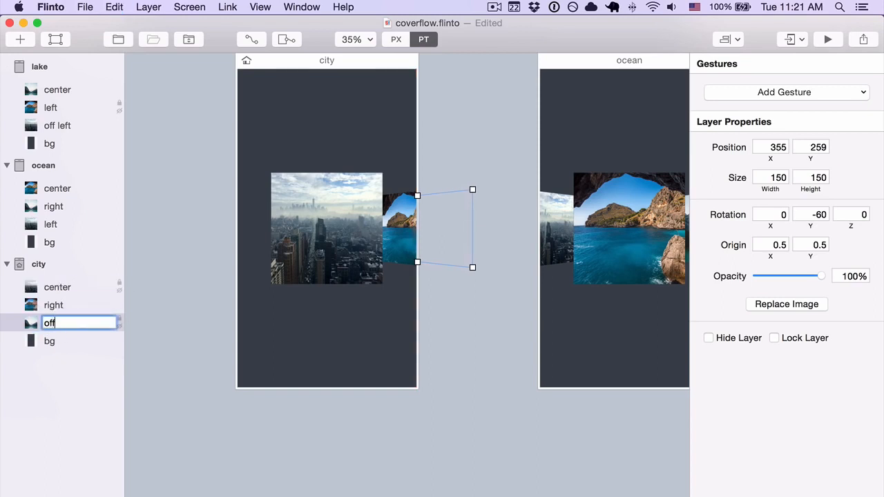
key("Return")
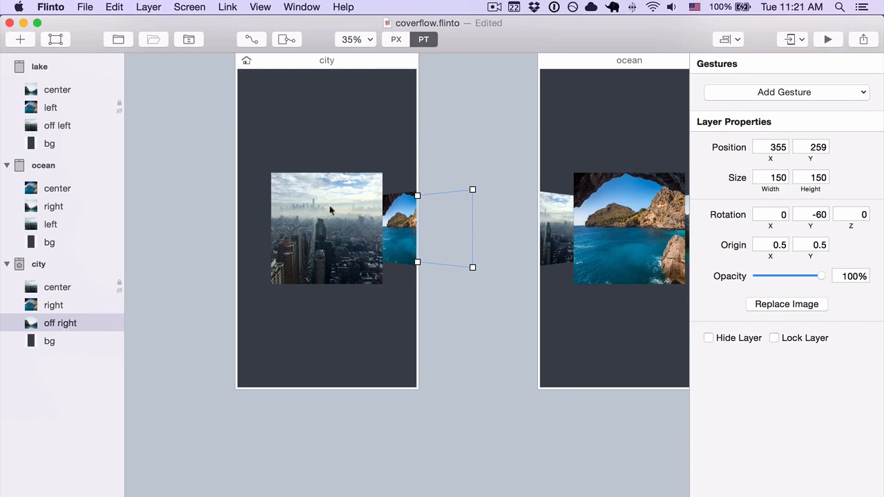
- Link the ocean screen's right image to the lake screen with a Tap gesture and a new transition
left_click_drag(446, 138, 298, 157)
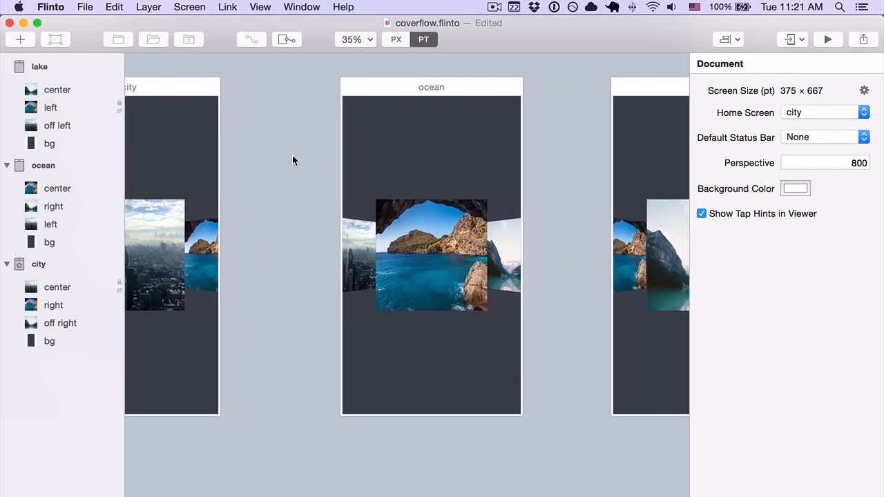
scroll(290, 161, "right", 5)
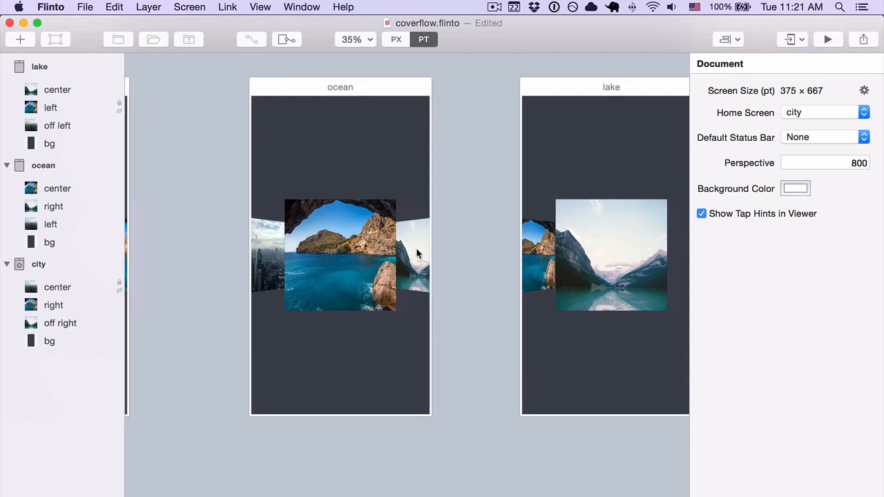
left_click(416, 254)
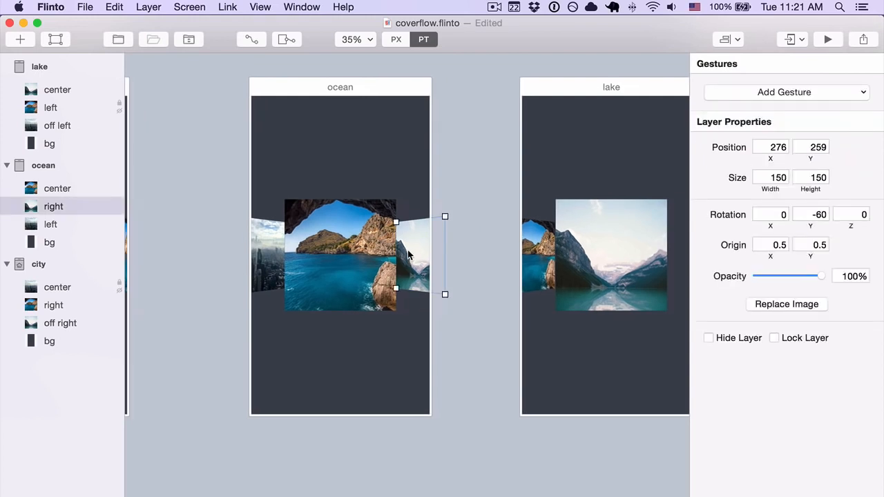
key("f")
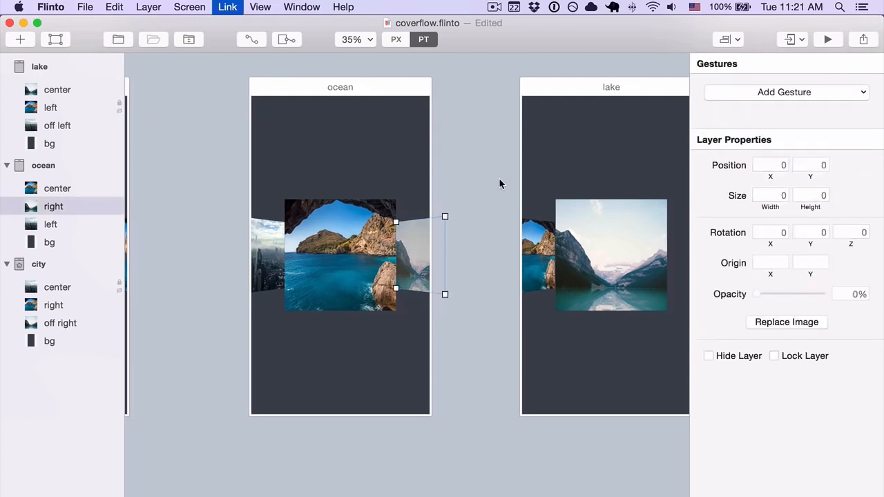
left_click(587, 239)
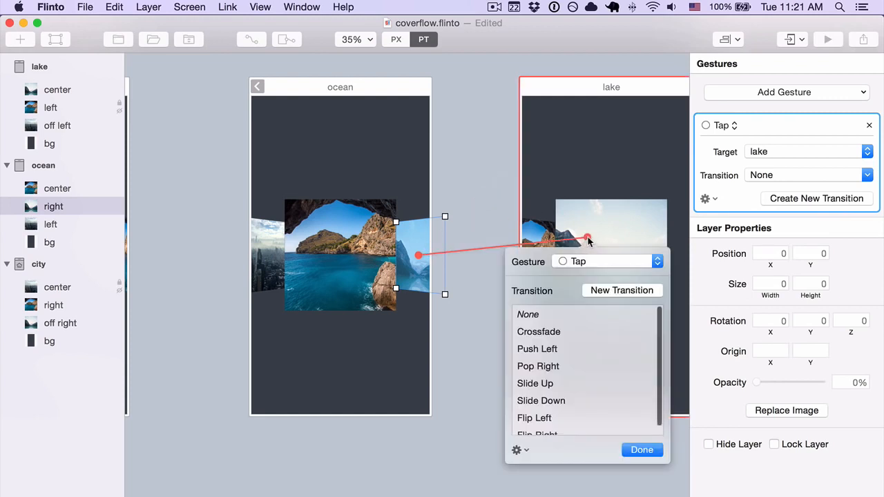
left_click(609, 291)
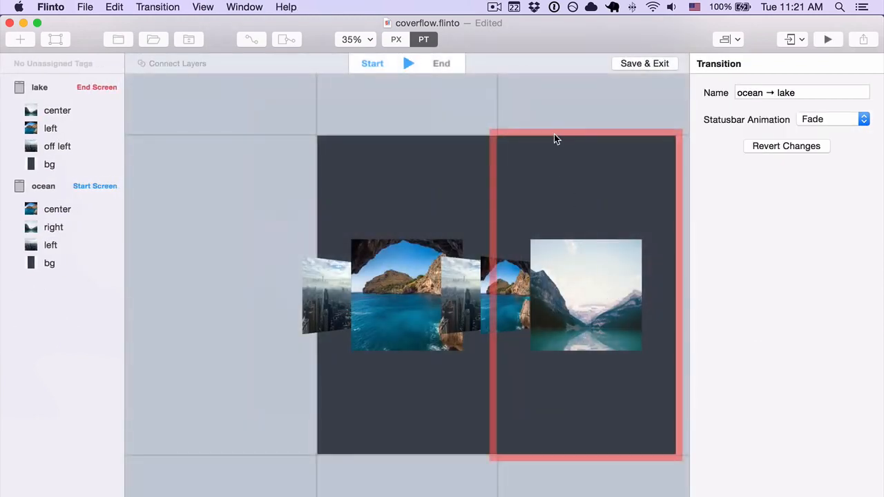
- Overlay the lake end screen on the ocean screen at position 0, 0 and connect lake's center layer with ocean's right layer
left_click_drag(554, 135, 378, 131)
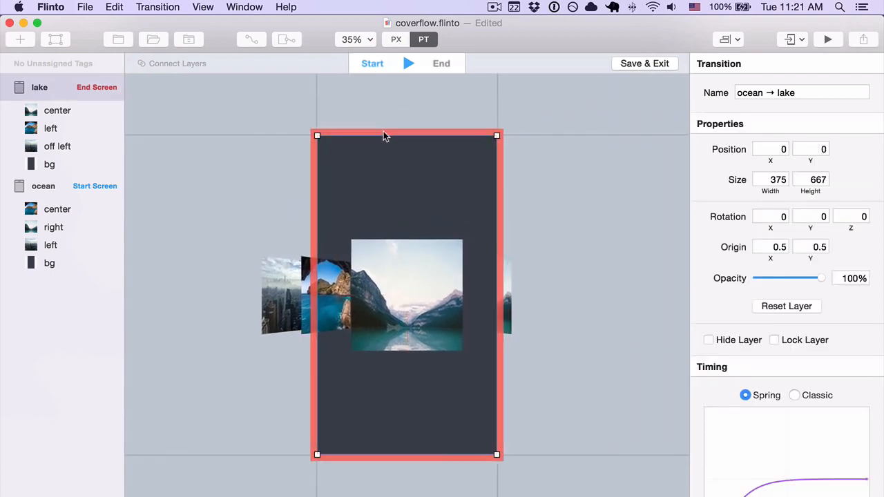
left_click(58, 110)
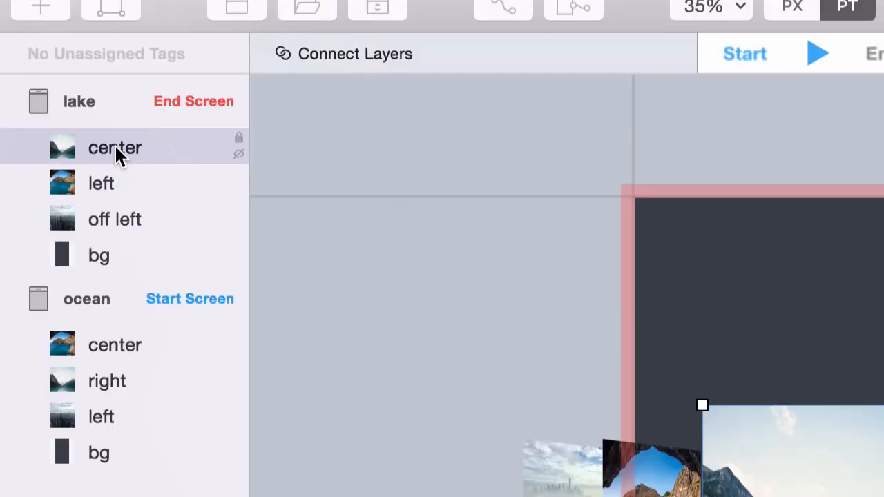
left_click(111, 380, "super")
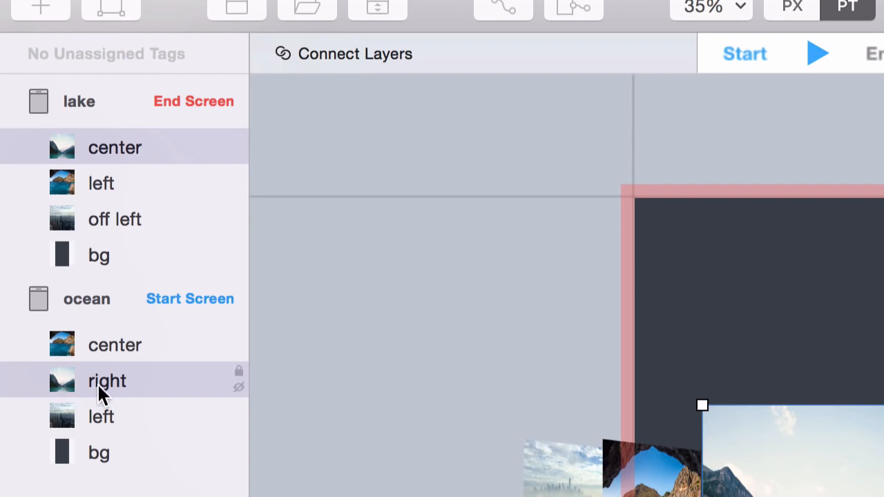
left_click(328, 51)
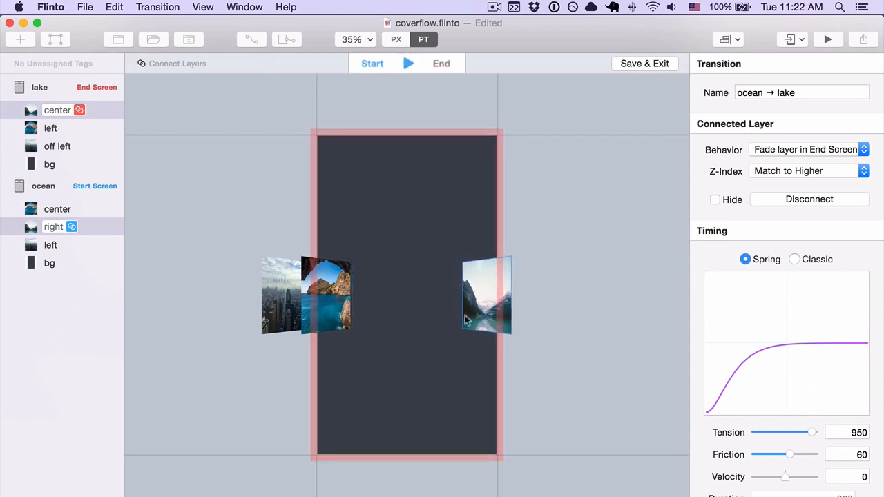
- Connect lake's left layer with ocean's center layer, and lake's off left layer with ocean's left layer
left_click(61, 128)
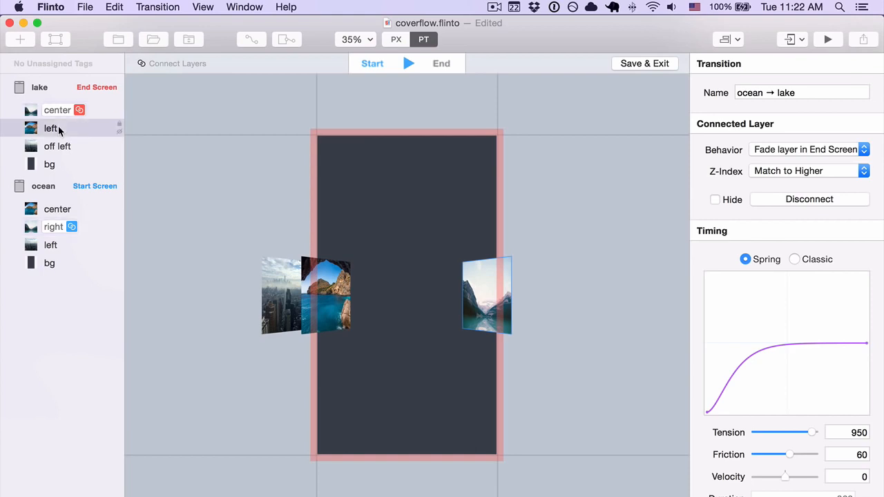
left_click(60, 209, "super")
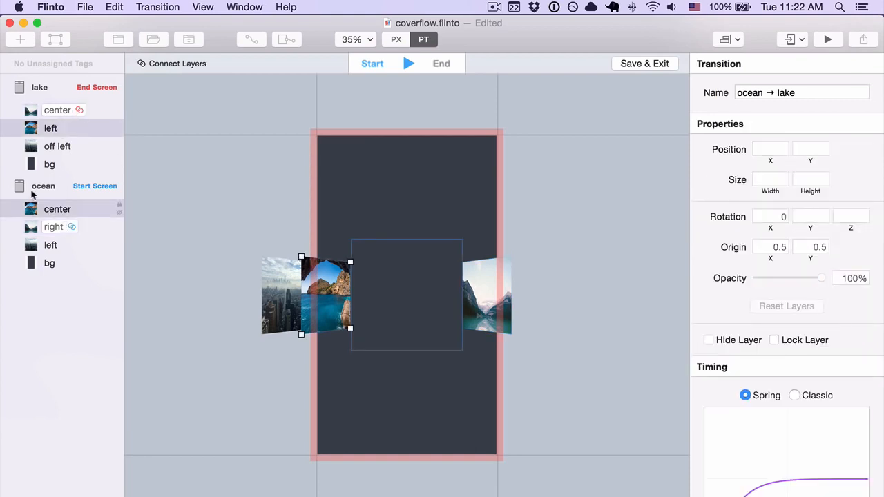
left_click(179, 64)
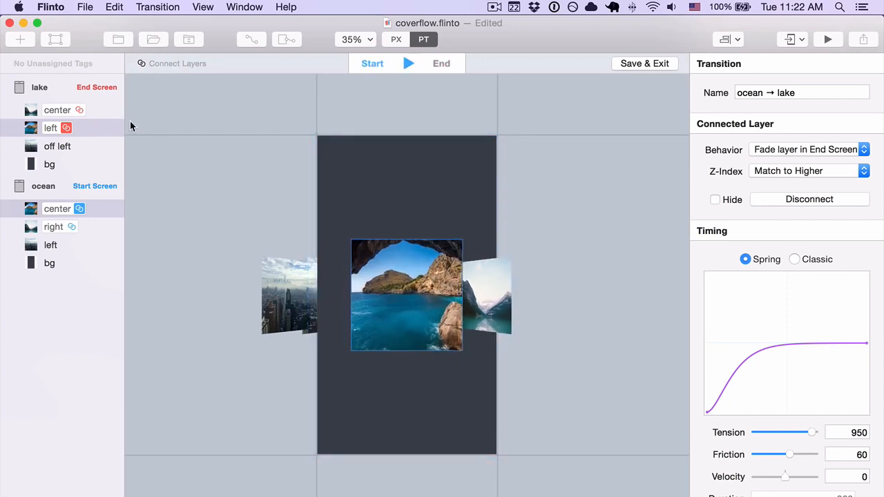
left_click(51, 246)
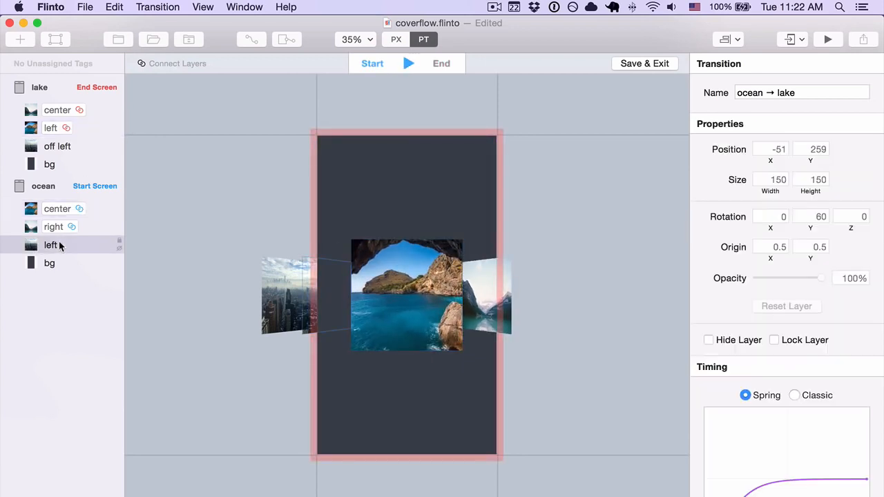
left_click(55, 146, "super")
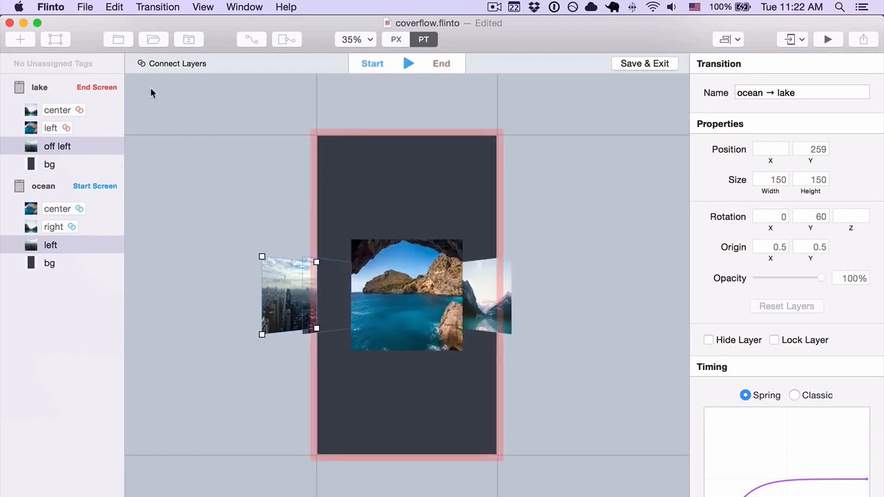
left_click(175, 63)
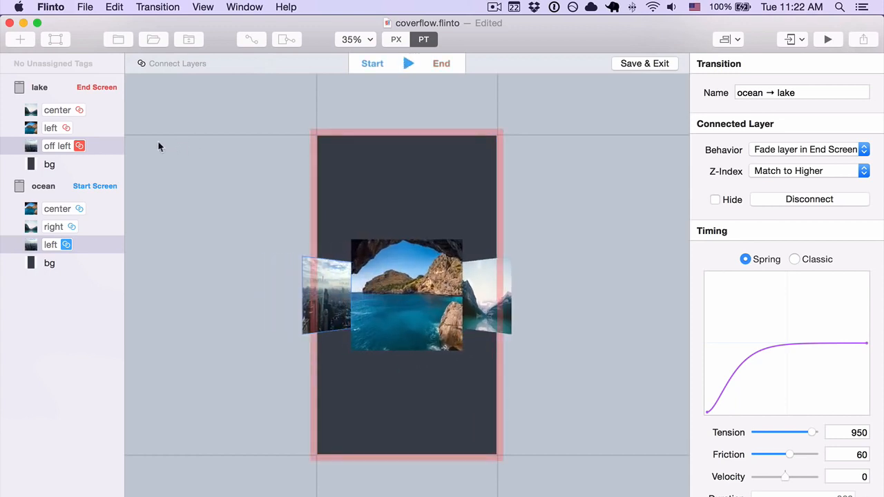
- Set the spring timing of all connected lake and ocean layers to tension 620 and friction 33
left_click(50, 112)
left_click(50, 129, "super")
left_click(51, 148, "super")
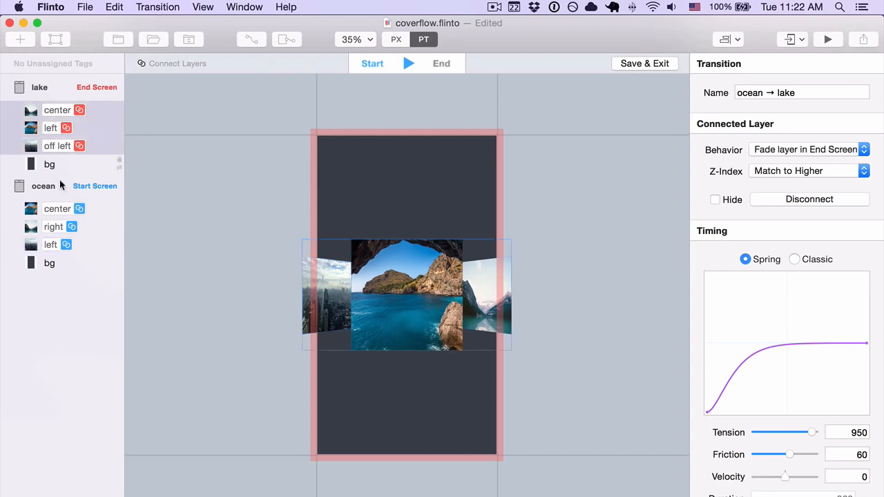
left_click(63, 210, "super")
left_click(55, 229, "super")
left_click(50, 245, "super")
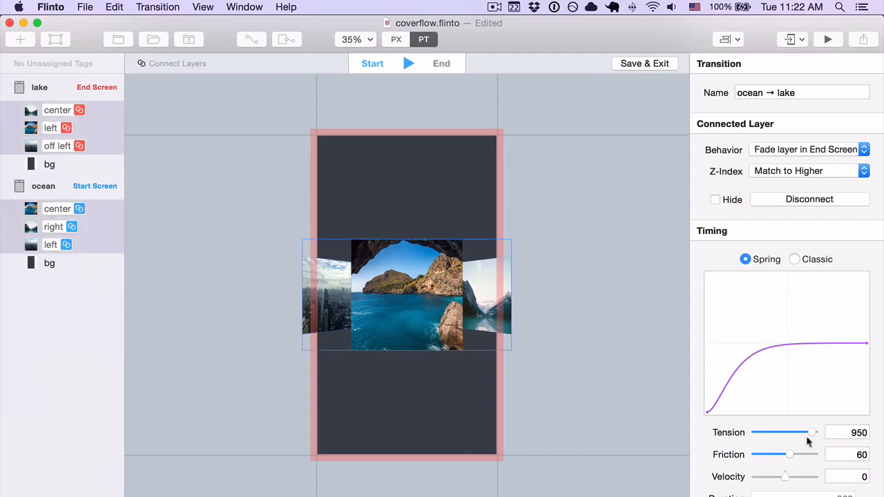
left_click_drag(792, 459, 772, 455)
left_click_drag(808, 433, 781, 432)
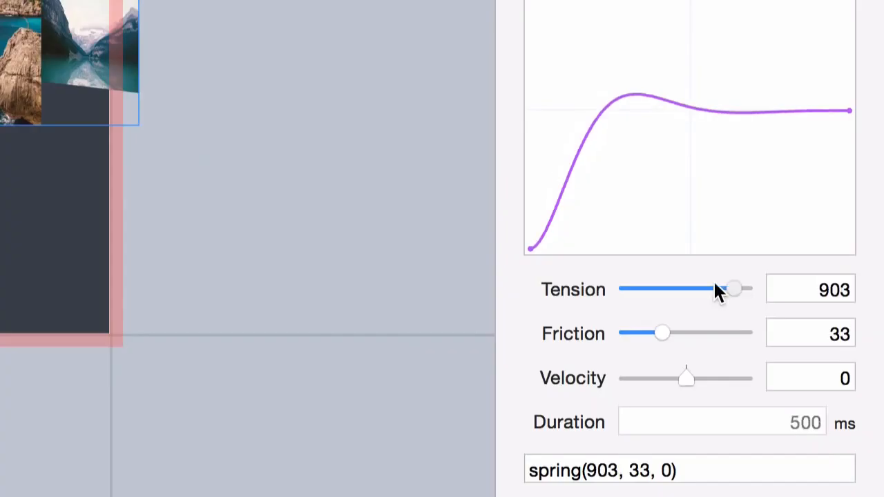
left_click_drag(677, 286, 698, 287)
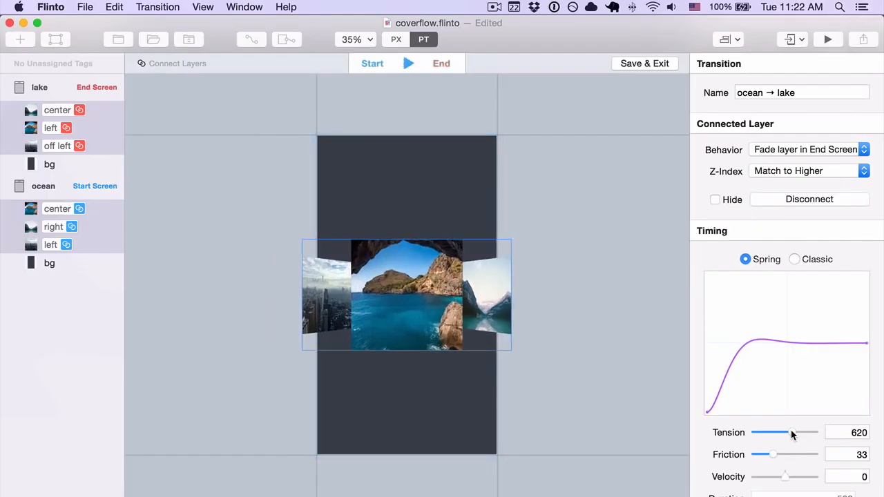
- Rename the transition "Coverflow", then save it and leave the transition editor
left_click_drag(813, 91, 637, 89)
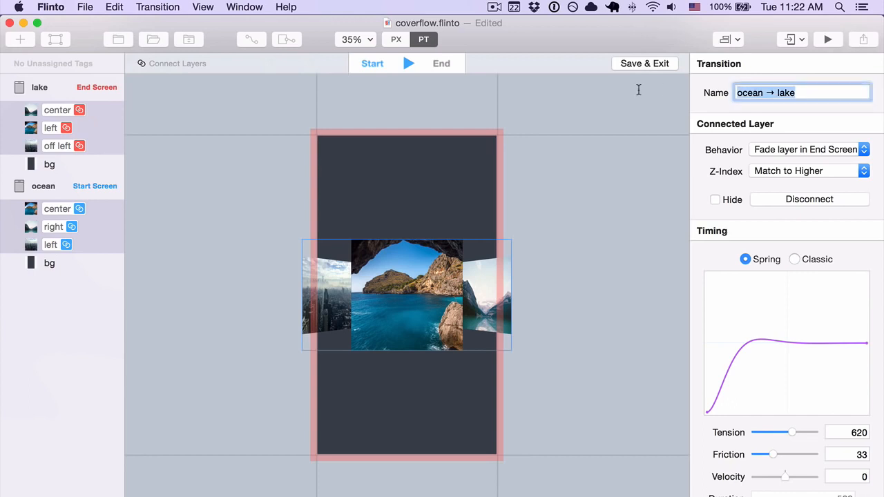
type("O")
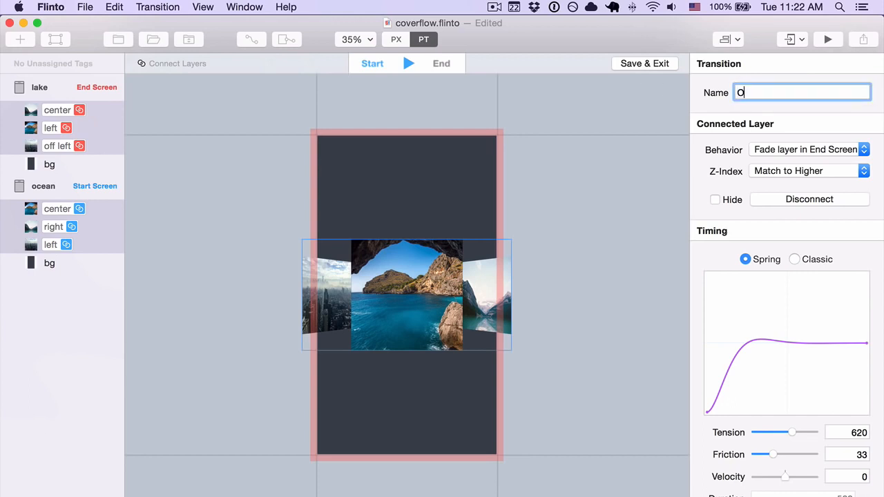
type("overflow")
key("Return")
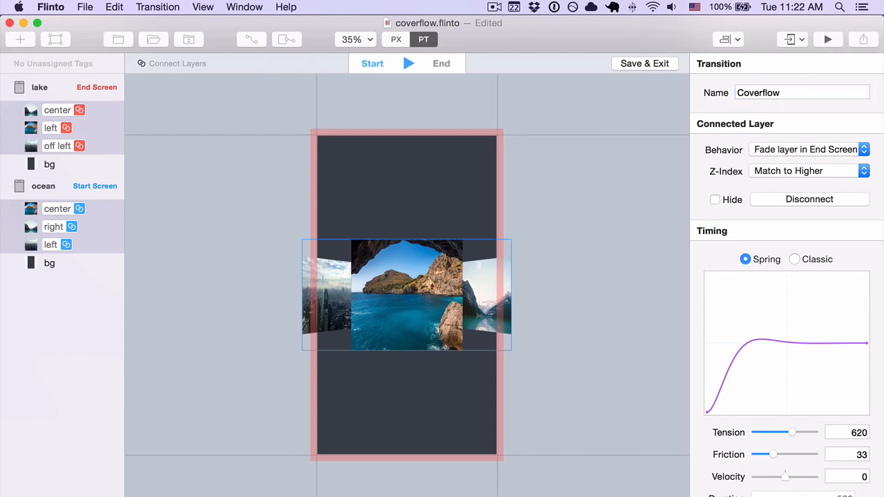
left_click(646, 64)
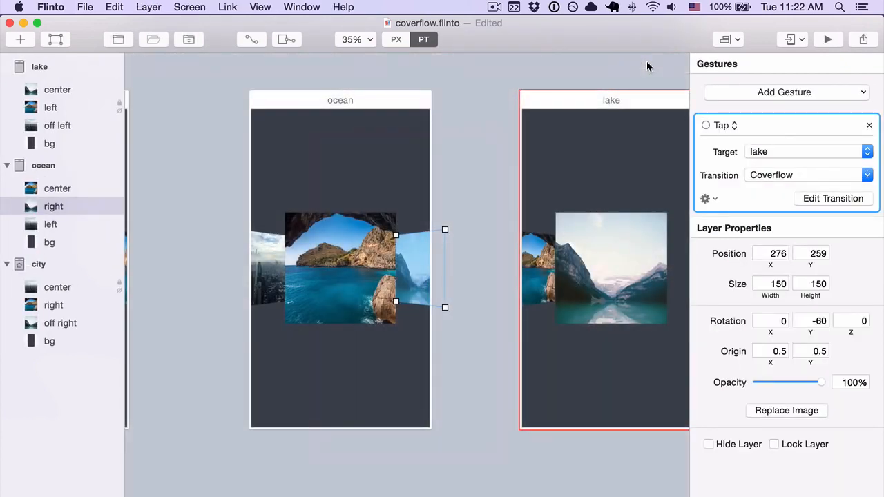
- Link the city screen's right image to the ocean screen with a Tap gesture and the Coverflow transition
left_click(473, 152)
left_click_drag(471, 155, 440, 162)
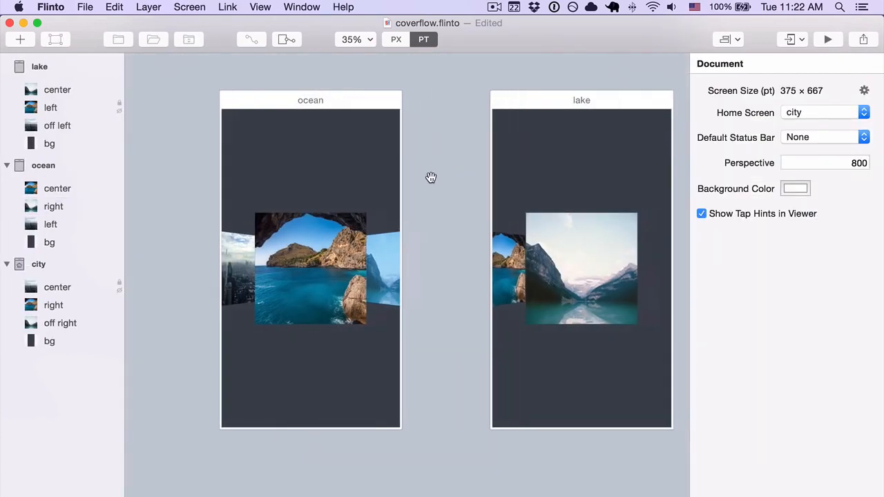
left_click_drag(182, 194, 381, 196)
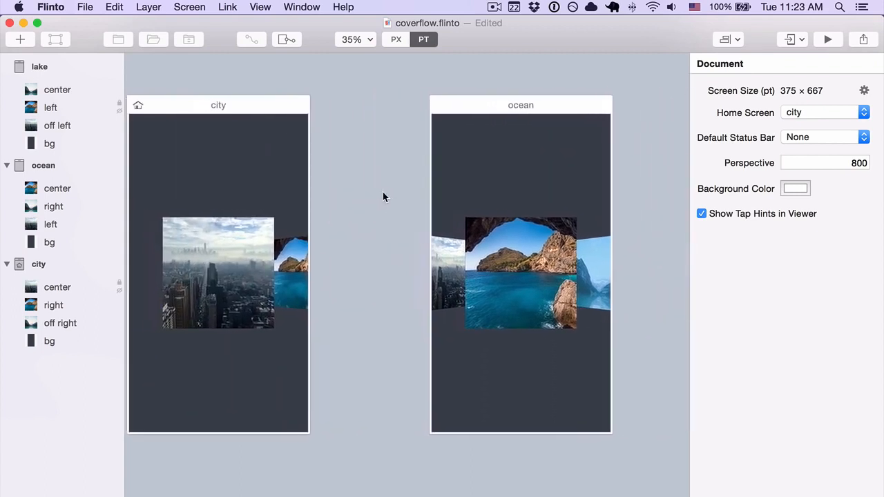
left_click(284, 261)
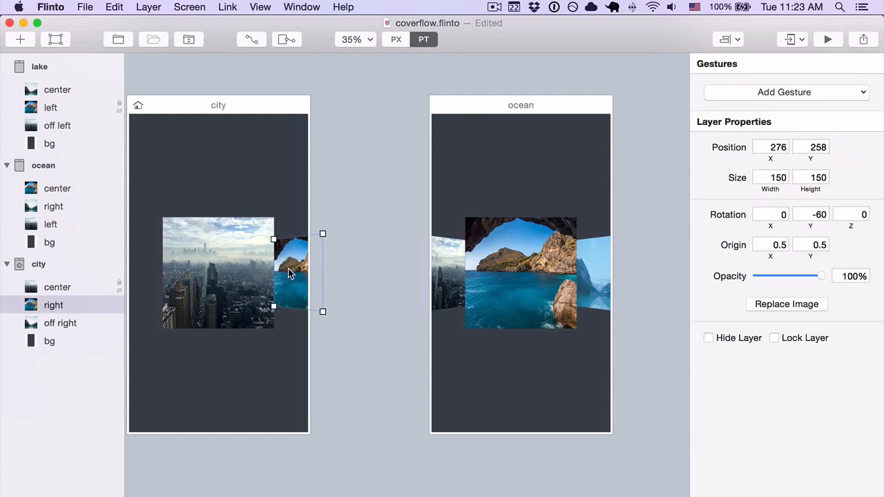
left_click_drag(289, 275, 492, 256)
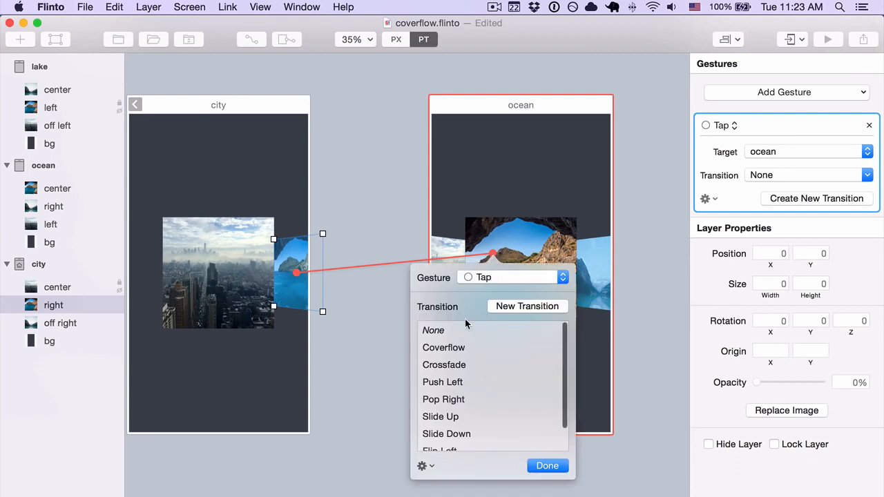
left_click(444, 347)
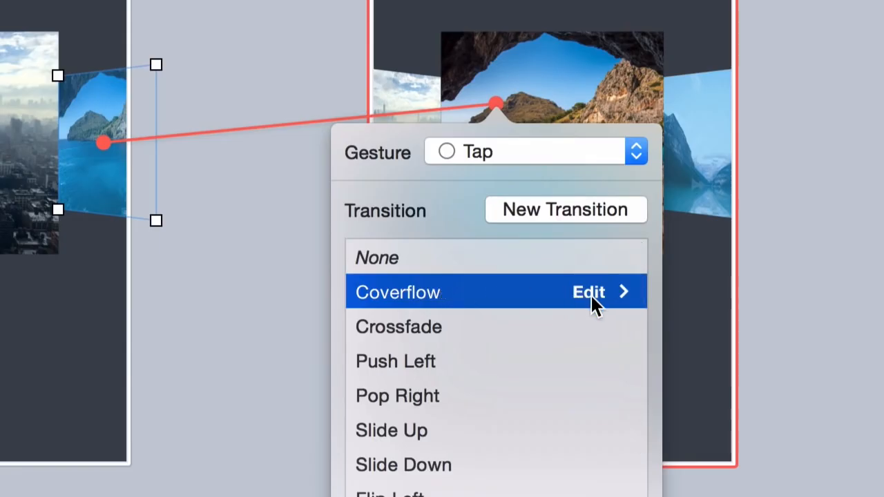
- Connect ocean's right layer with city's off right layer in the Coverflow transition, then save and leave the transition editor
left_click(591, 292)
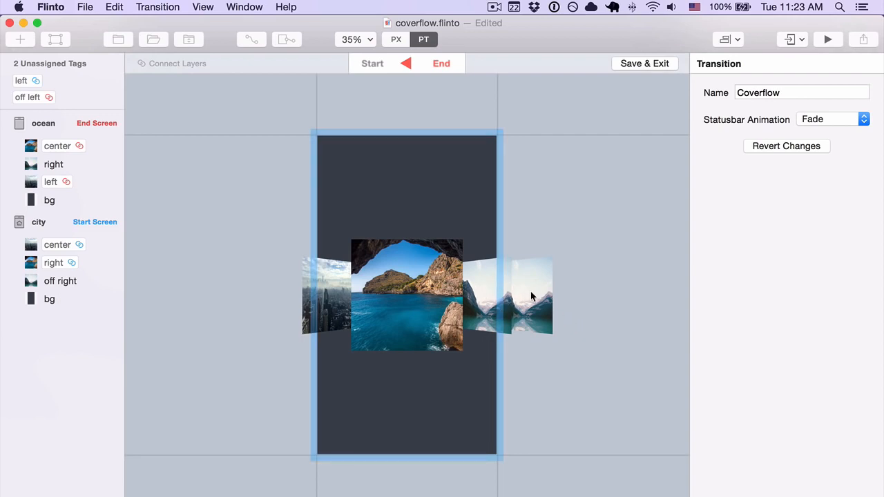
left_click(72, 282)
left_click(73, 166, "super")
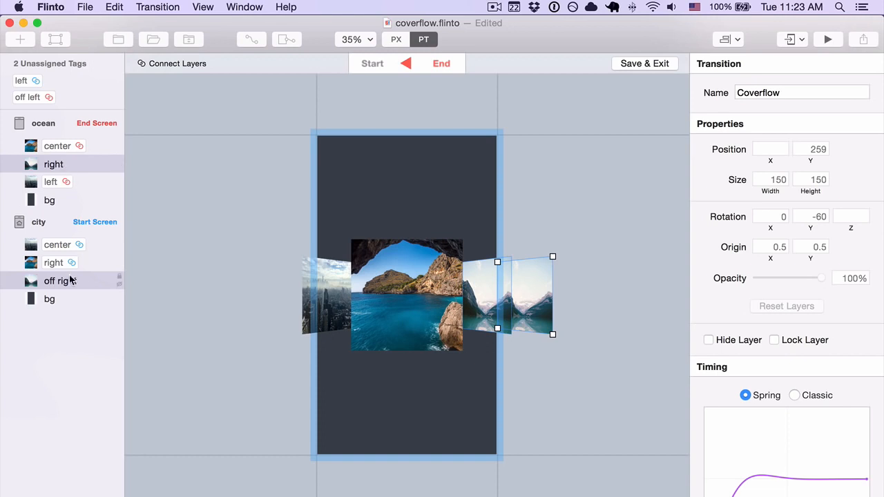
left_click(176, 63)
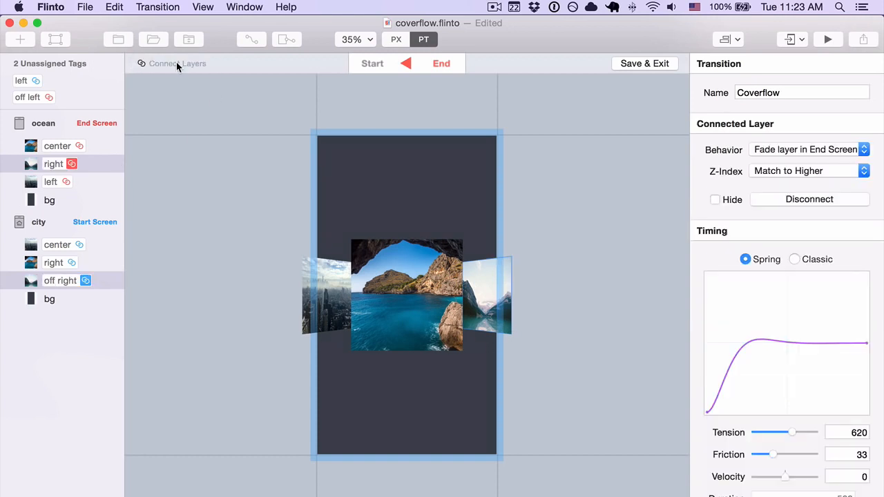
left_click(209, 141)
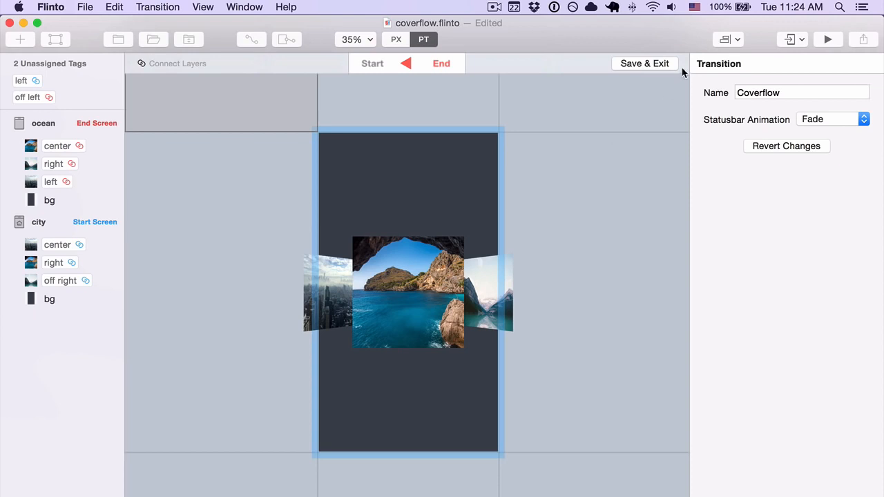
left_click(650, 64)
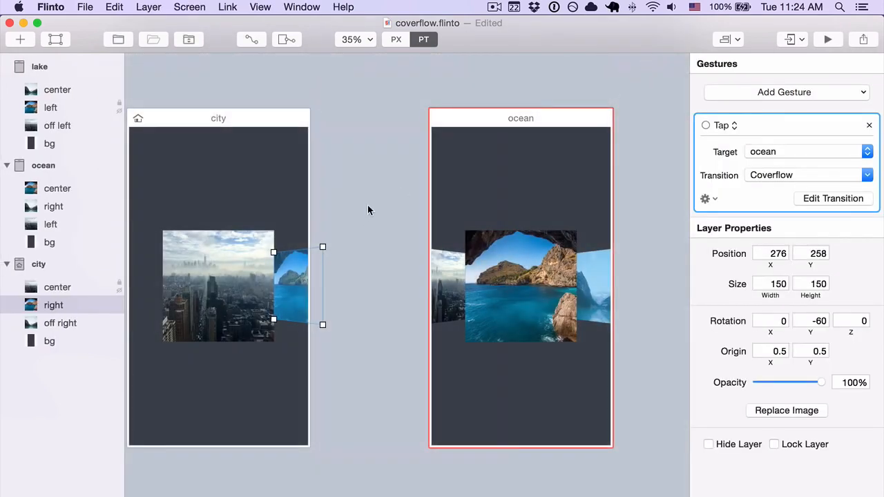
- Link the ocean screen's left image to the city screen with a Tap gesture and the Coverflow transition, set to Reverse Transition
left_click(366, 225)
left_click_drag(366, 226, 438, 211)
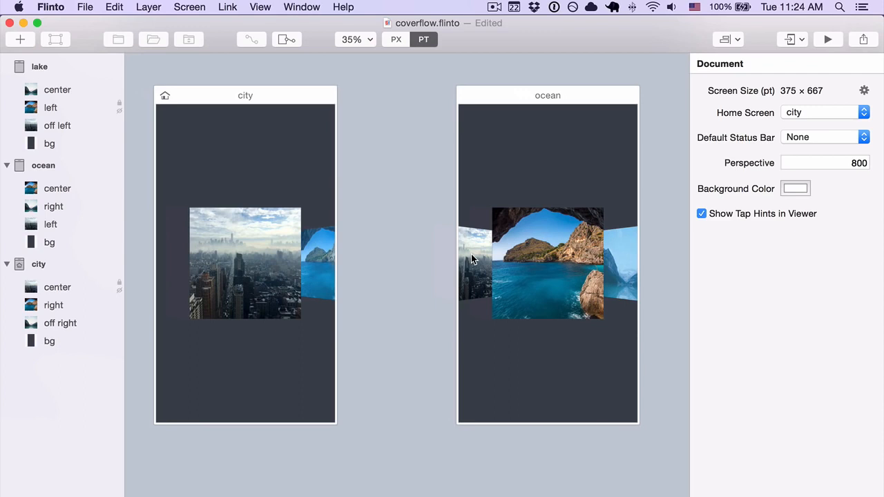
left_click(472, 260)
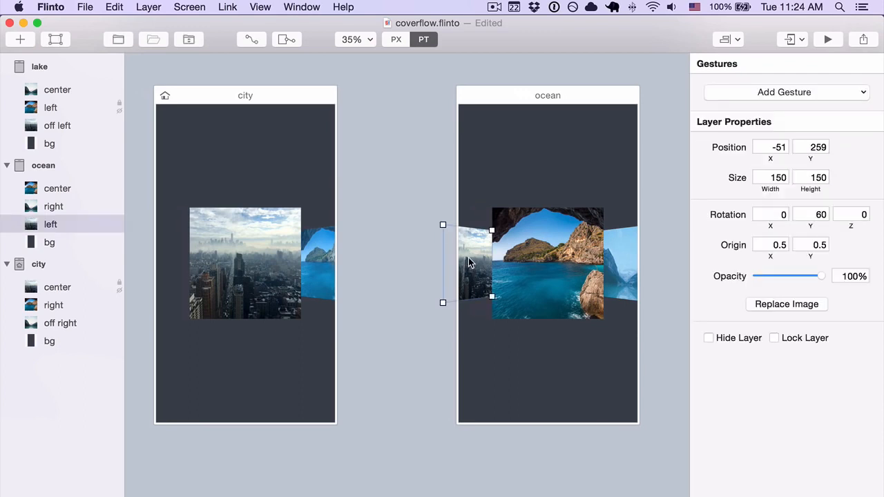
left_click_drag(468, 269, 239, 268)
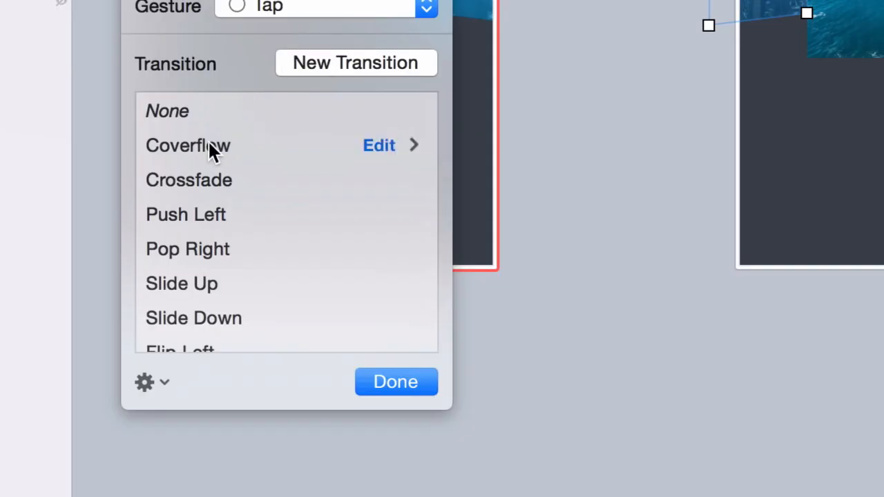
left_click(193, 362)
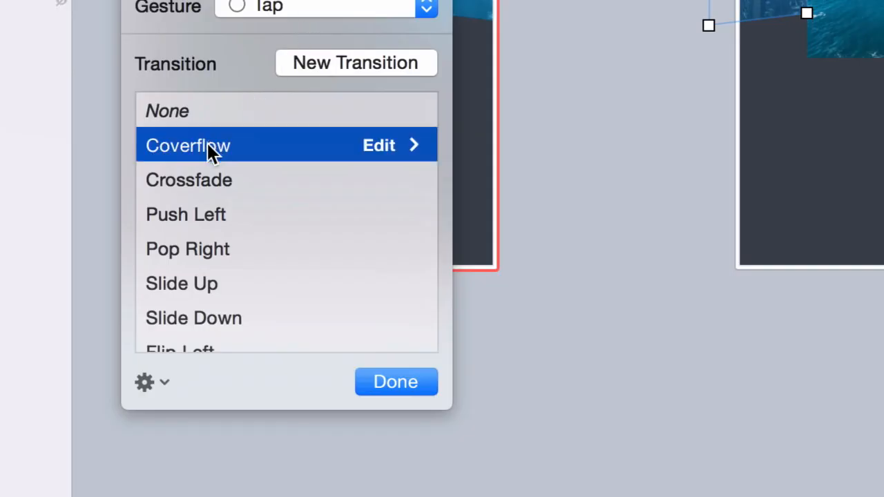
left_click(149, 380)
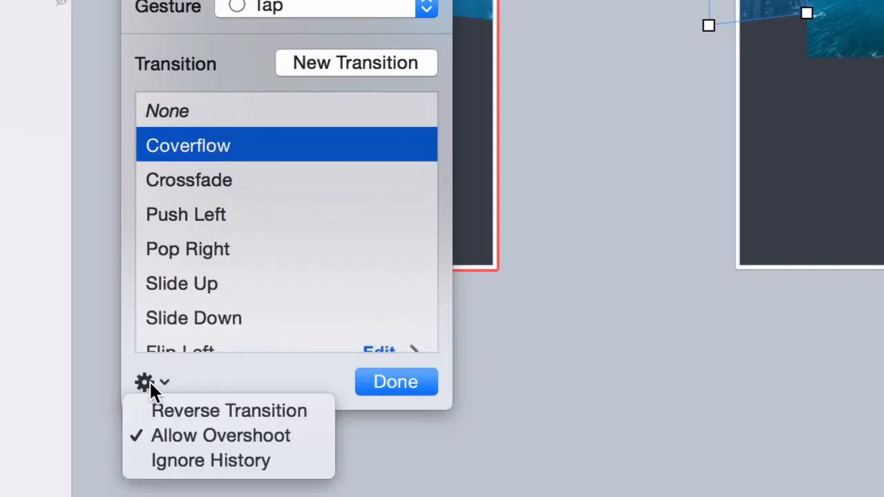
left_click(188, 410)
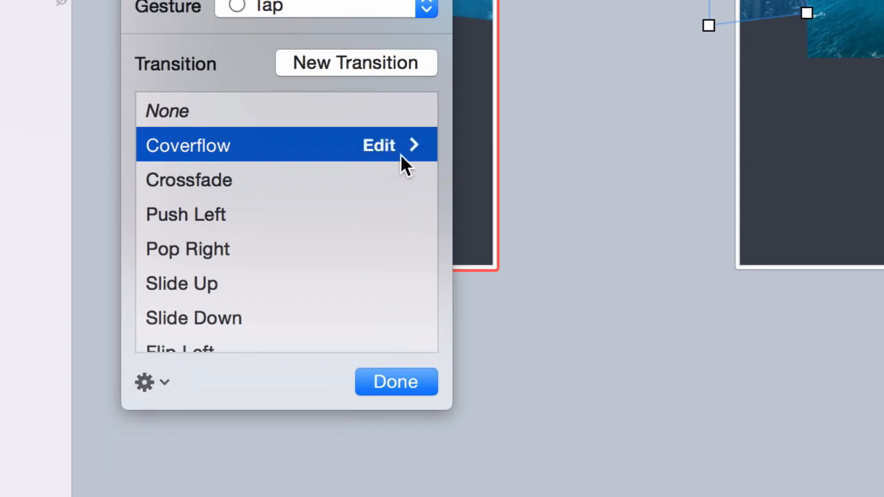
- Review the reversed Coverflow transition between ocean and city in the transition editor, then save and exit
left_click(377, 147)
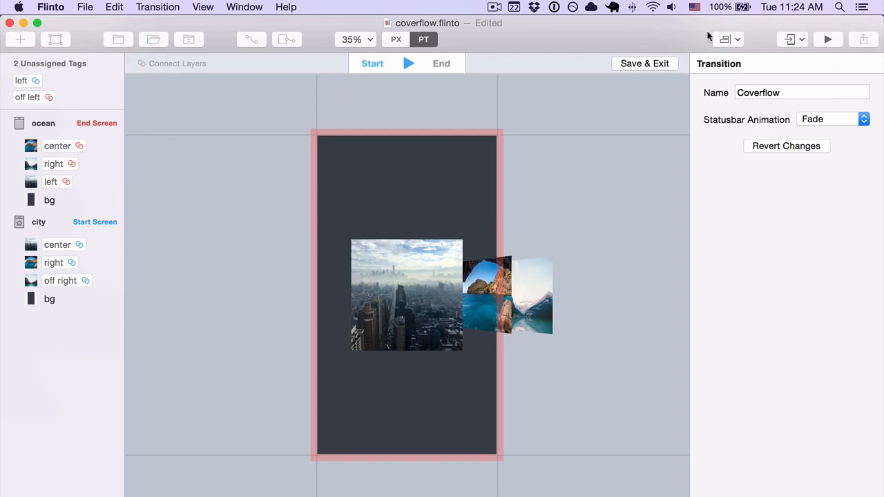
left_click(642, 64)
left_click(397, 237)
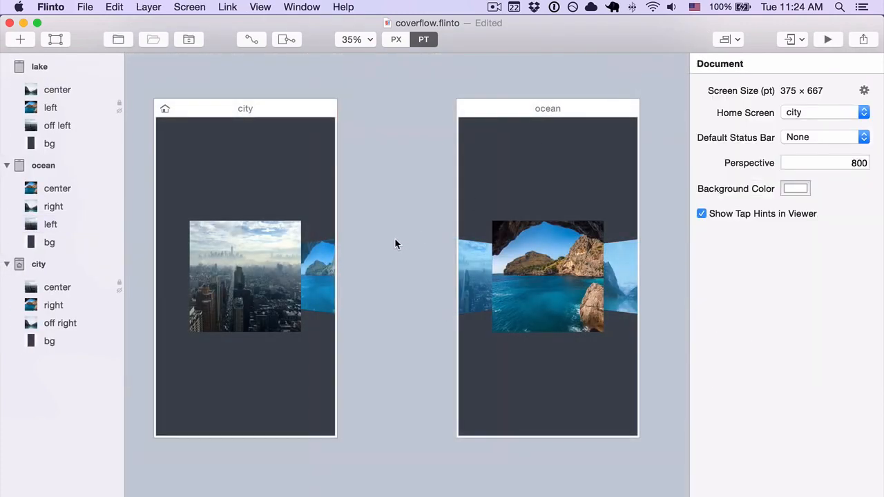
- Link the lake screen's left image to the ocean screen with a Tap gesture and the Coverflow transition, set to Reverse Transition
left_click_drag(481, 222, 224, 203)
left_click(484, 242)
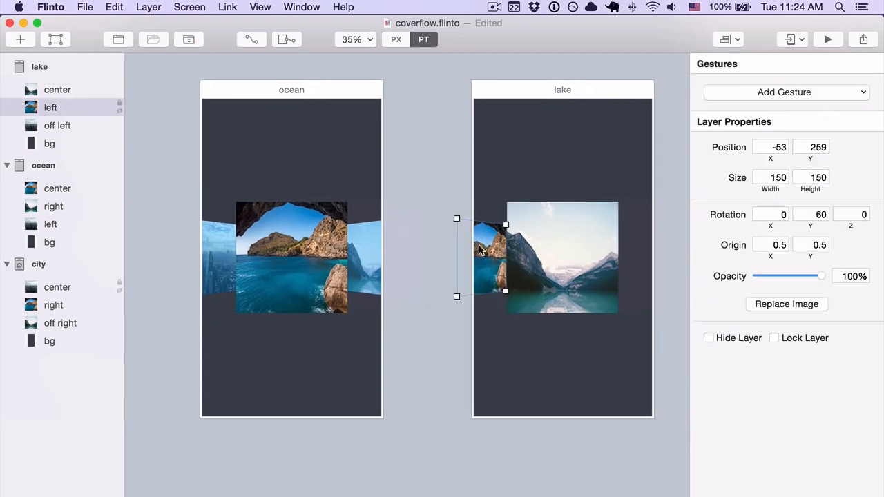
left_click_drag(487, 252, 261, 258)
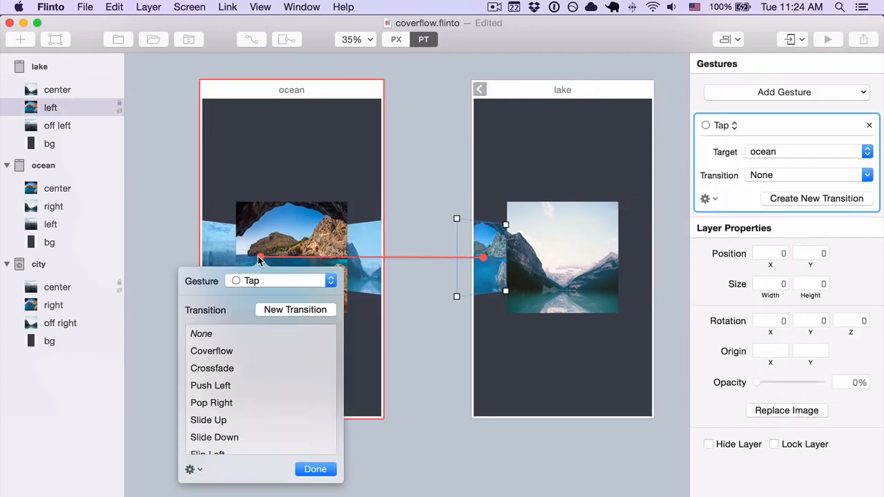
left_click(210, 351)
left_click(191, 469)
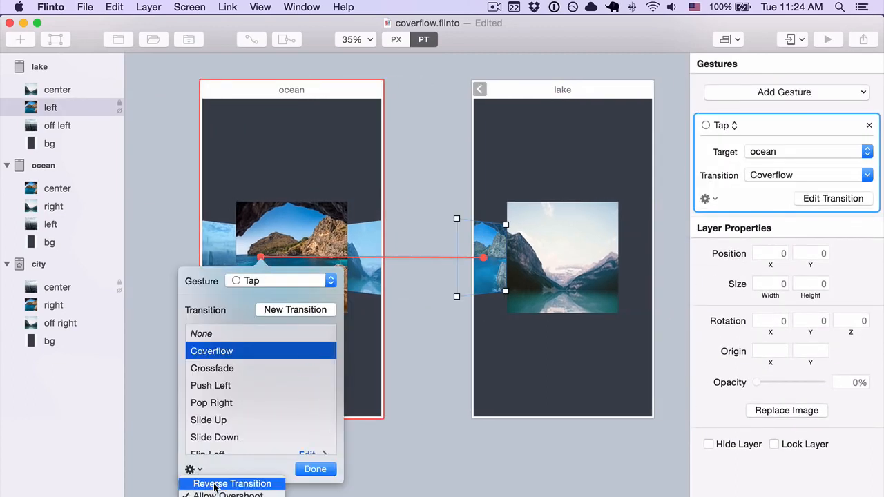
left_click(315, 469)
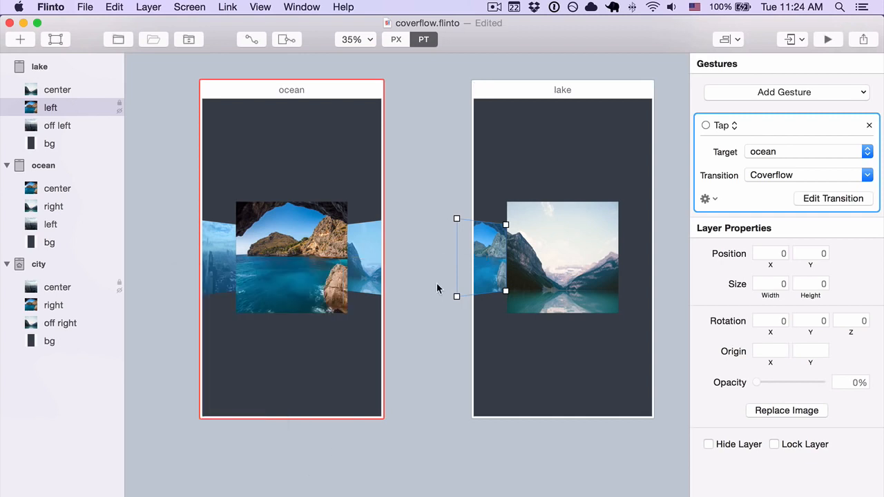
- Preview the prototype, tapping the side images forward from city to lake and back again, then close the preview
left_click(434, 231)
left_click_drag(414, 235, 636, 247)
key("super+p")
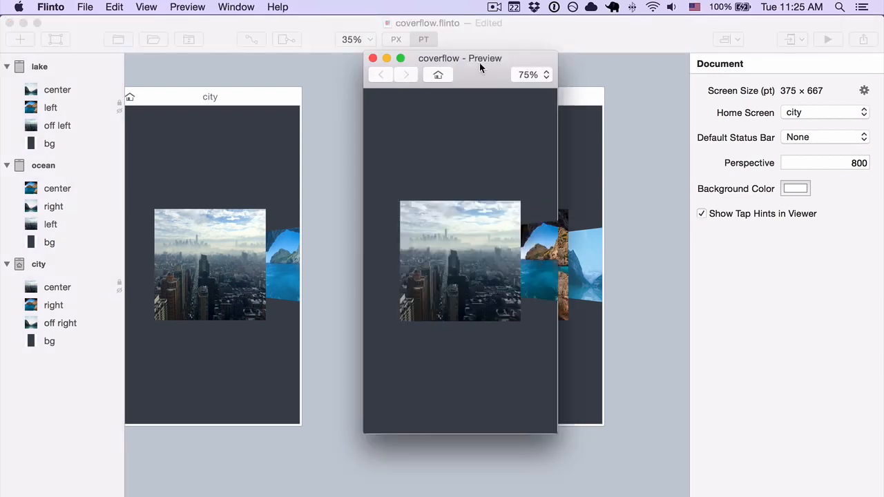
left_click_drag(479, 63, 447, 90)
left_click(522, 281)
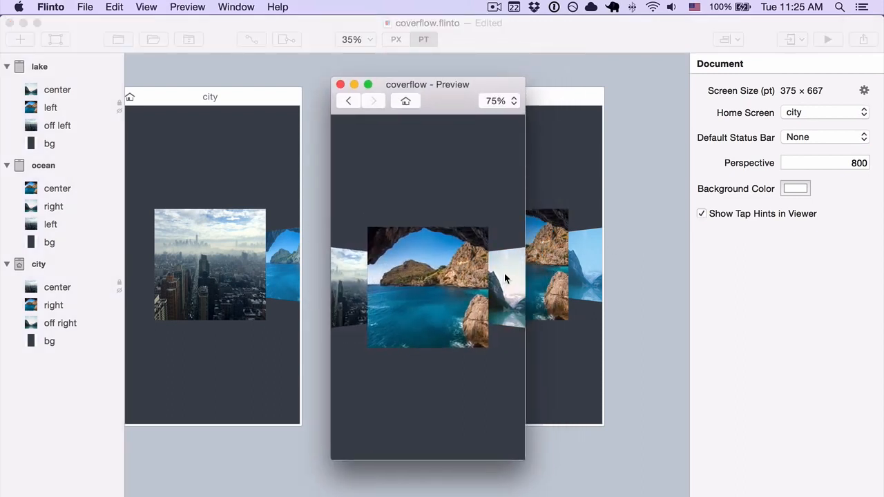
left_click(505, 278)
left_click(350, 286)
left_click(353, 275)
left_click(321, 219)
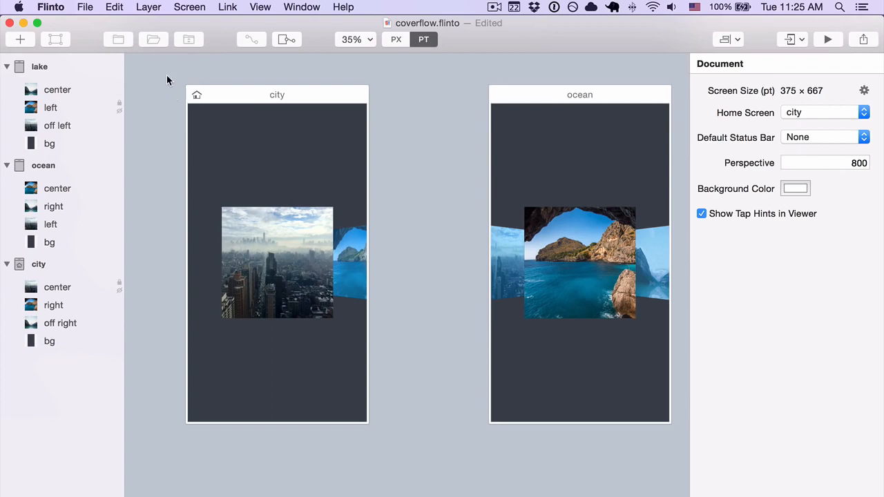
- Draw a link area of about 375 × 668 over the whole city screen, targeting ocean with Left Swipe and the Coverflow transition
left_click_drag(176, 105, 404, 424)
key("super+z")
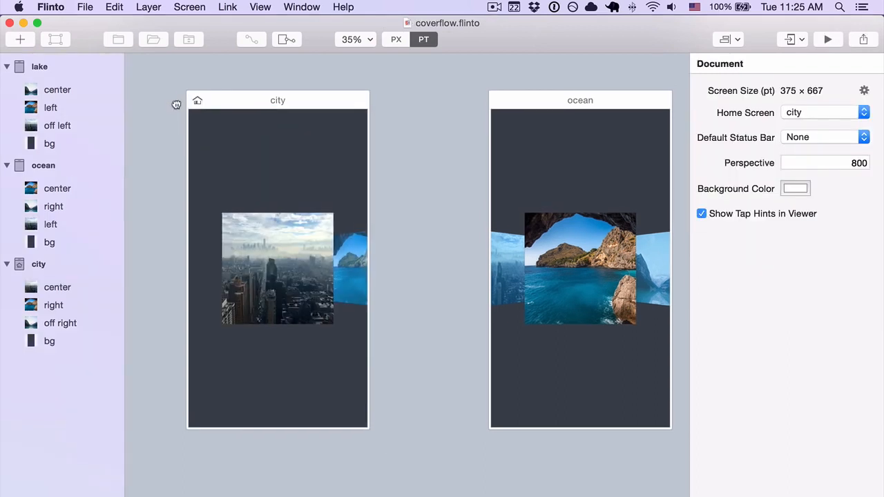
left_click_drag(193, 114, 400, 442)
left_click_drag(430, 321, 573, 238)
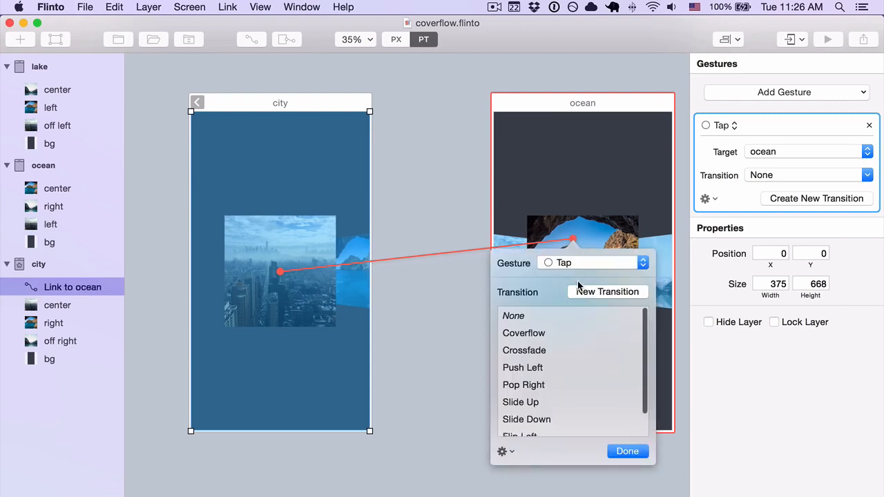
left_click(579, 263)
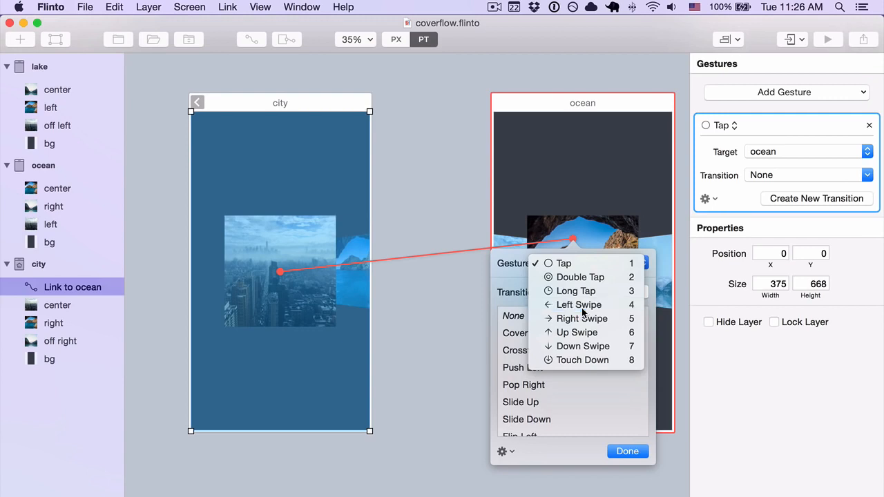
left_click(582, 308)
left_click(529, 335)
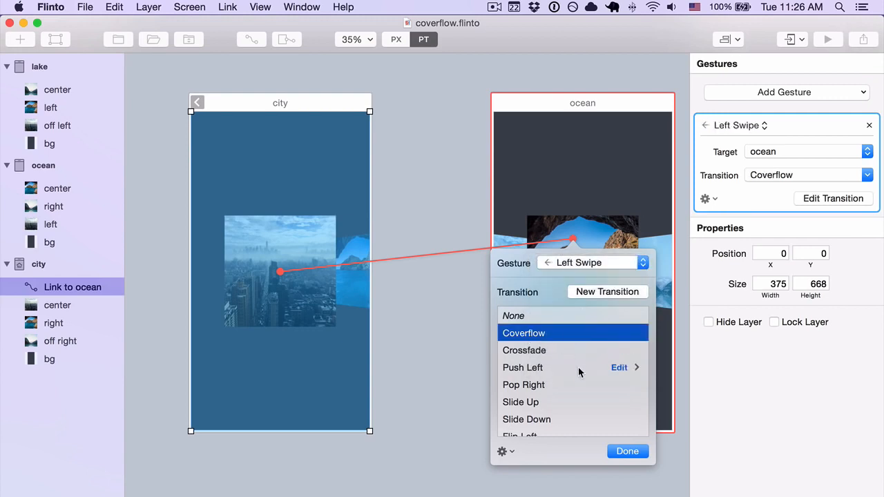
left_click(627, 451)
- Draw a link area of about 375 × 667 over the whole ocean screen, targeting lake with Left Swipe and the Coverflow transition
scroll(262, 247, "right", 6)
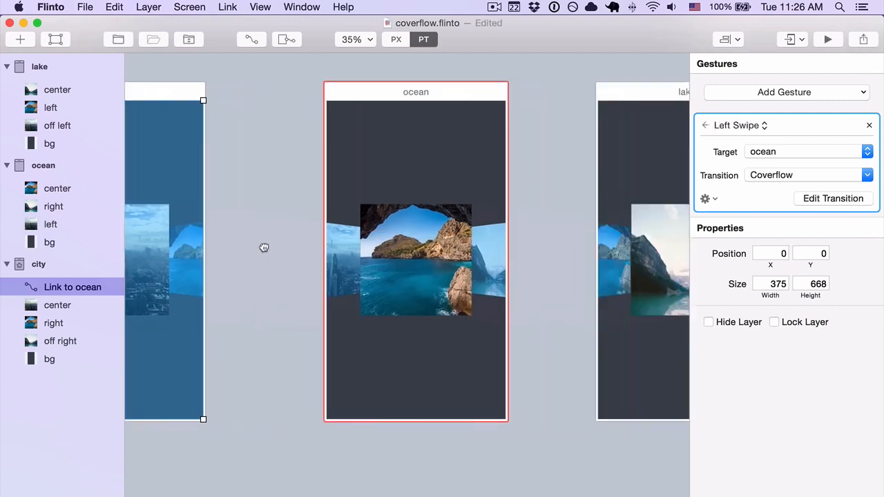
left_click(221, 93)
mouse_move(412, 385)
left_mouse_down()
mouse_move(422, 422)
mouse_move(437, 426)
left_mouse_up()
left_click(586, 258)
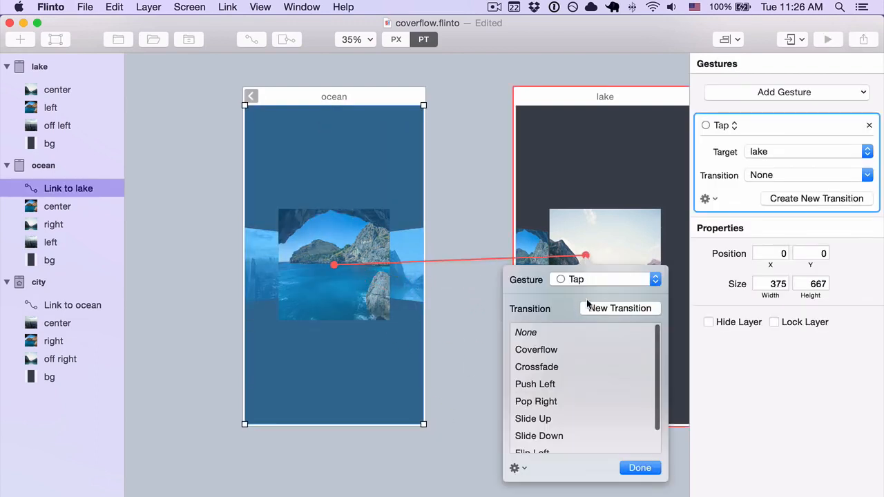
left_click(592, 280)
left_click(591, 302)
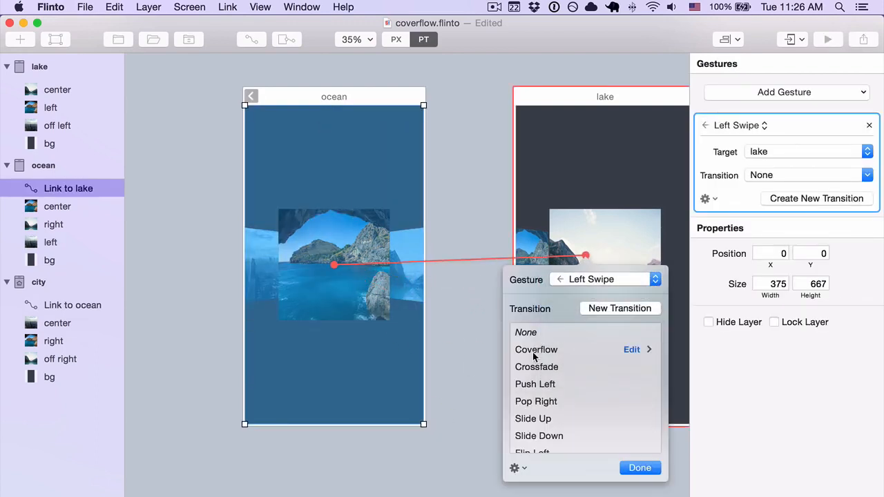
left_click(535, 349)
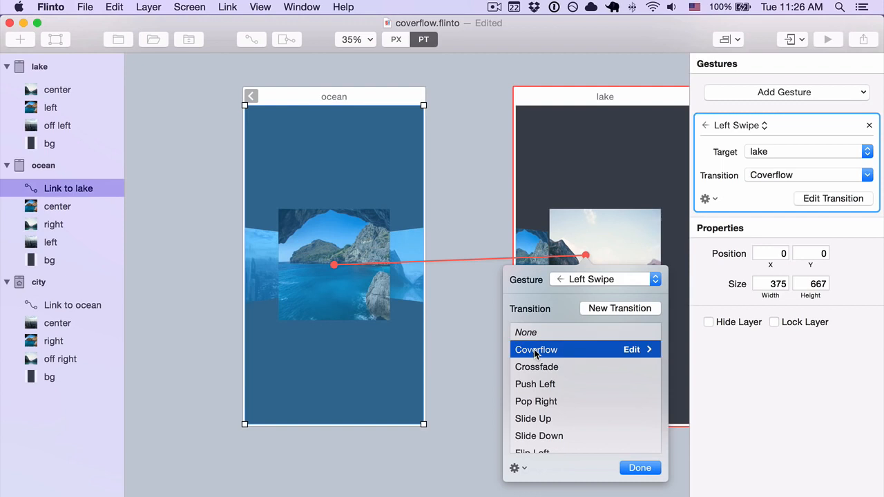
left_click(639, 468)
- Draw a link area of about 375 × 668 over the whole lake screen, targeting ocean with Right Swipe and the reversed Coverflow transition
left_click_drag(548, 163, 477, 163)
left_click(434, 102)
left_click_drag(434, 101, 632, 433)
left_click_drag(268, 266, 268, 266)
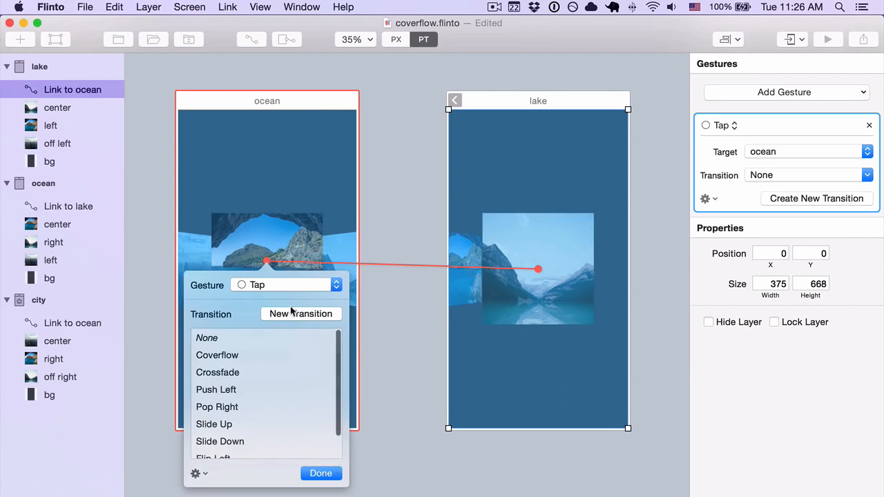
left_click(285, 287)
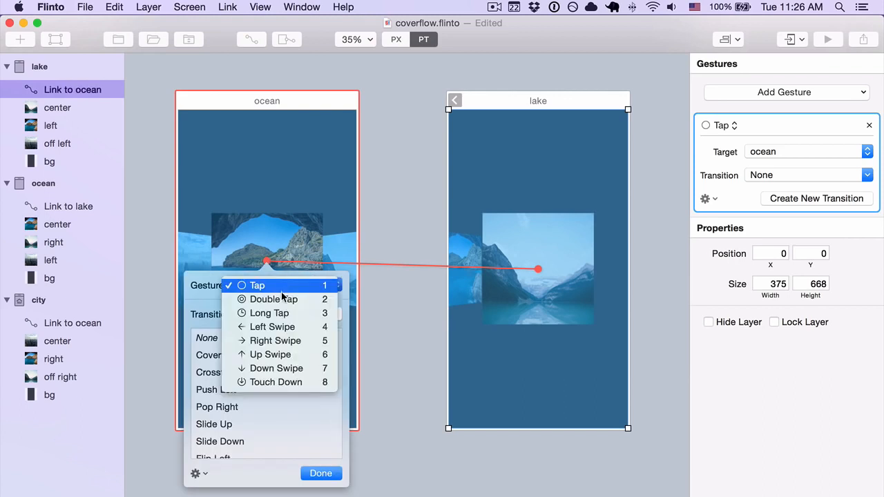
left_click(280, 341)
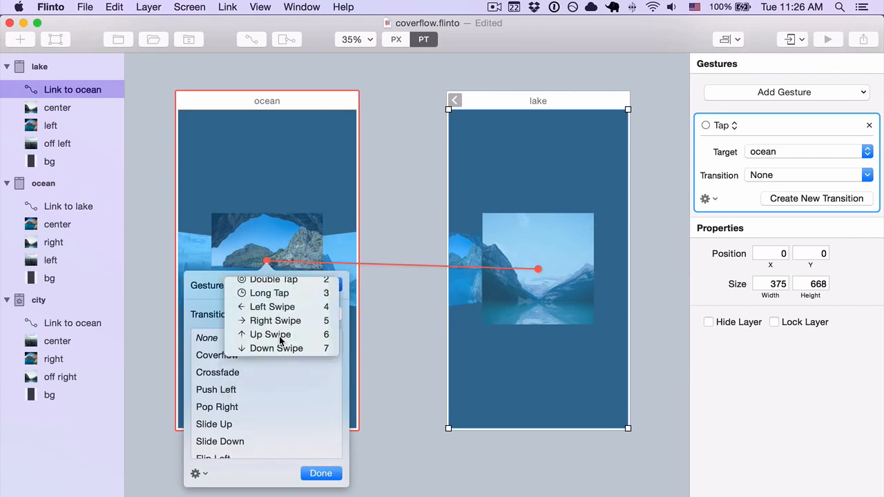
left_click(228, 355)
left_click(197, 474)
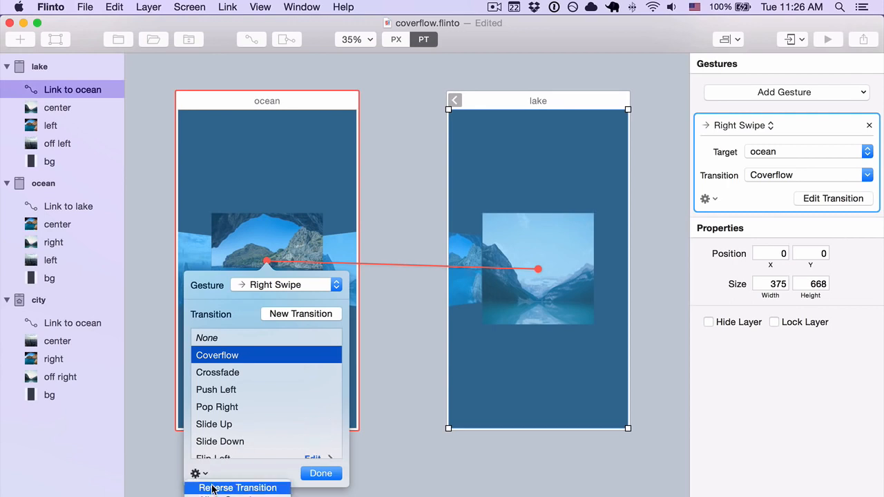
left_click(233, 486)
left_click(319, 473)
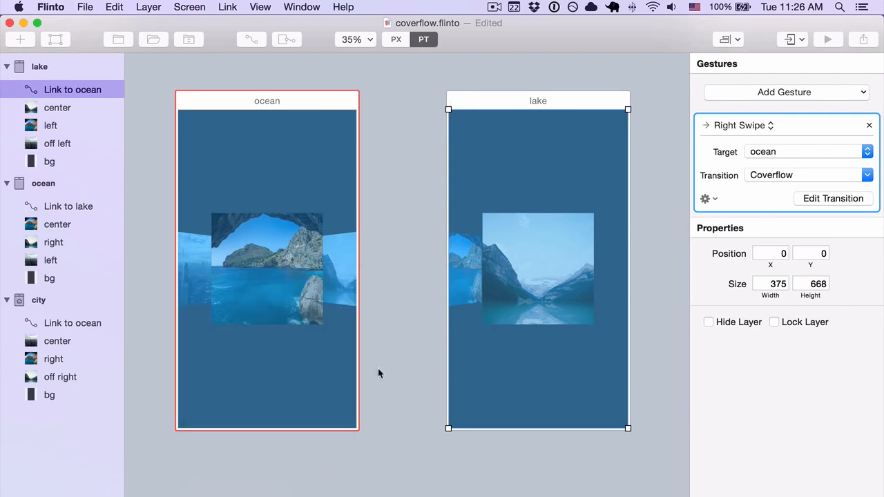
- Add a second gesture to the ocean screen's full-screen link area, targeting the city screen
left_click(365, 292)
left_click_drag(365, 292, 574, 290)
left_click(490, 198)
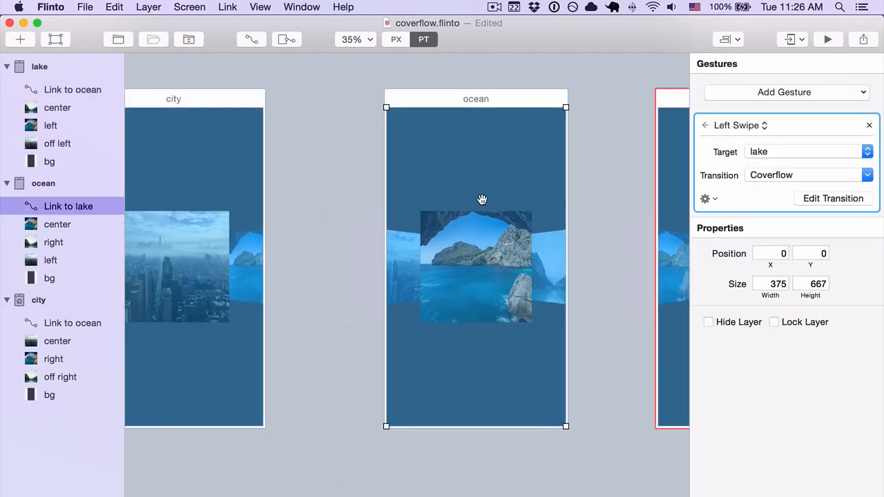
scroll(469, 207, "left", 1)
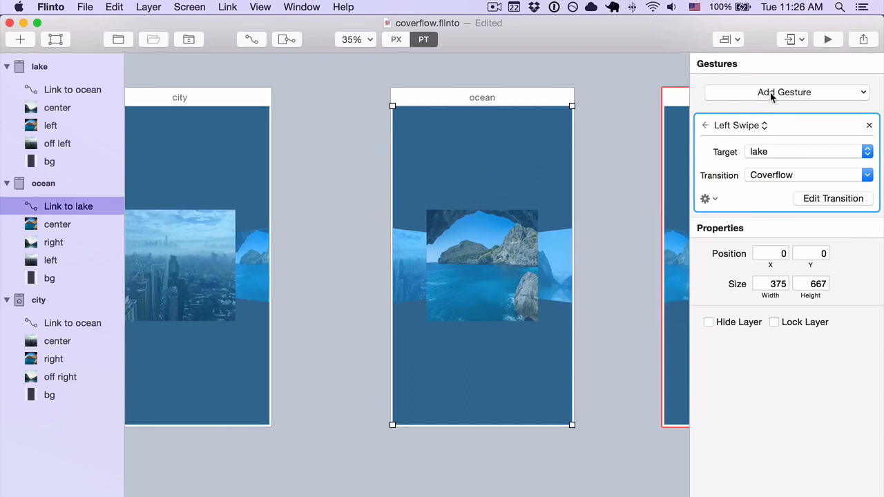
left_click(819, 93)
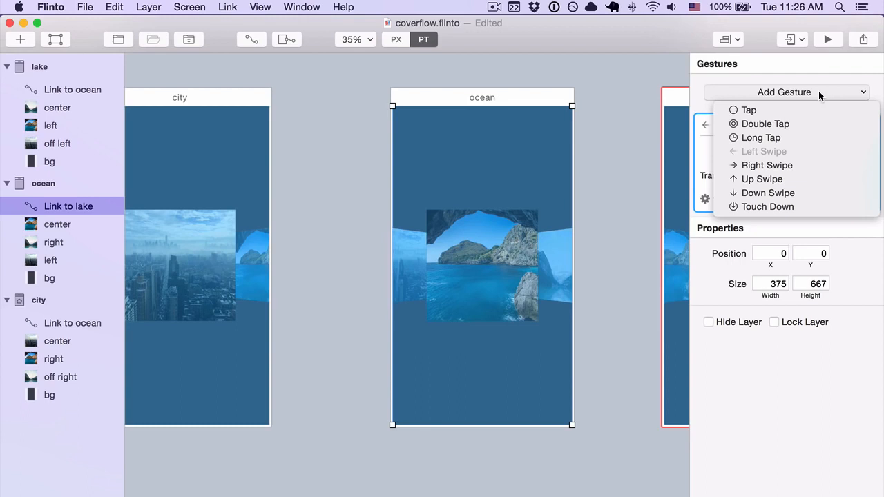
left_click(800, 76)
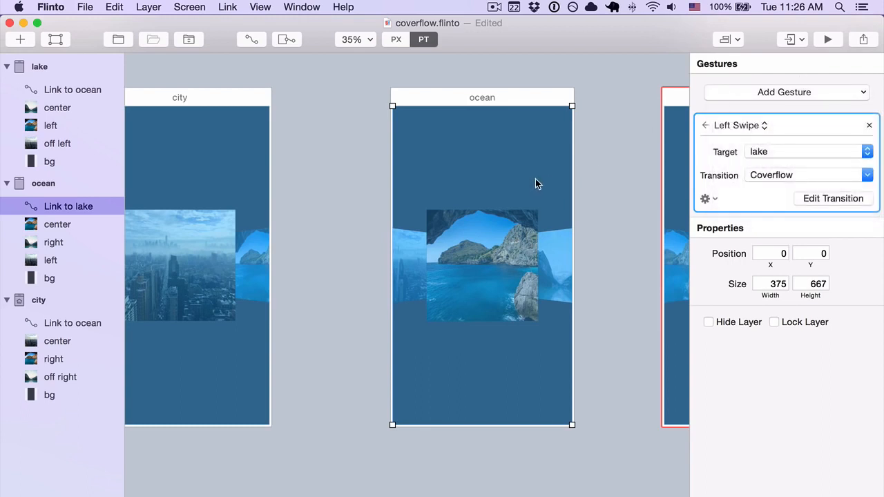
left_click(253, 40)
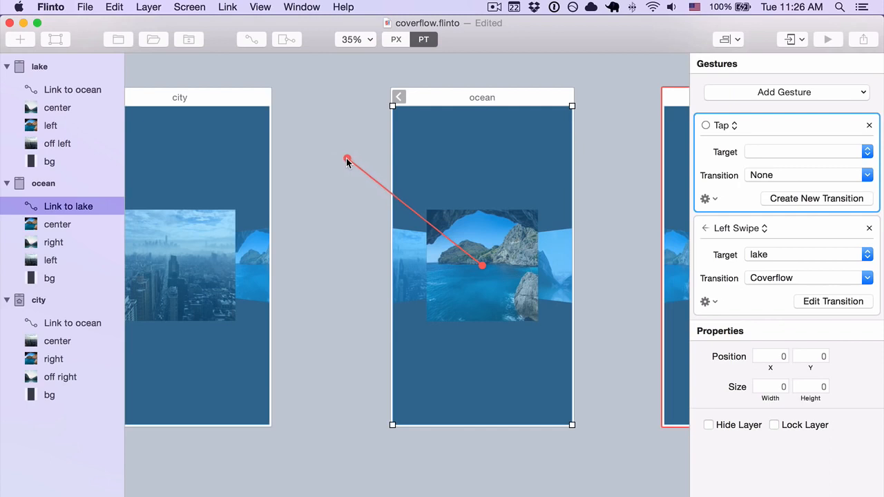
left_click(194, 212)
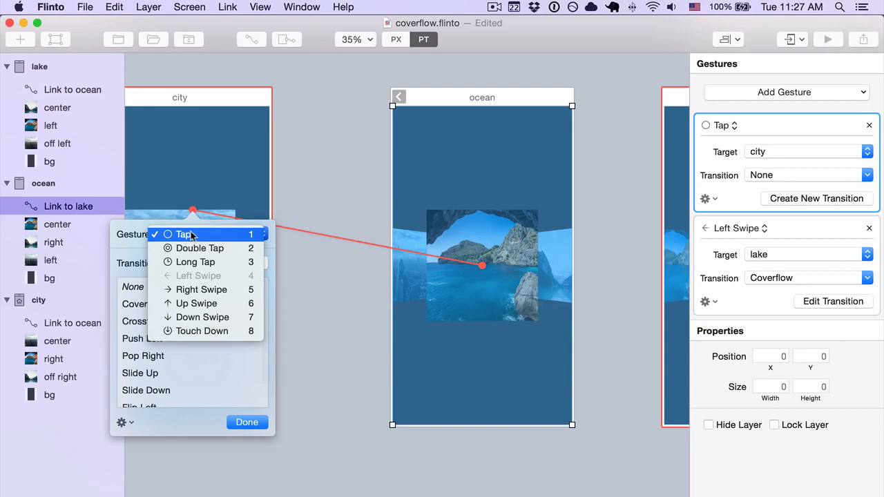
- Set the new ocean-to-city gesture to Right Swipe with the reversed Coverflow transition and finish the link
left_click(201, 290)
left_click(154, 305)
left_click(127, 424)
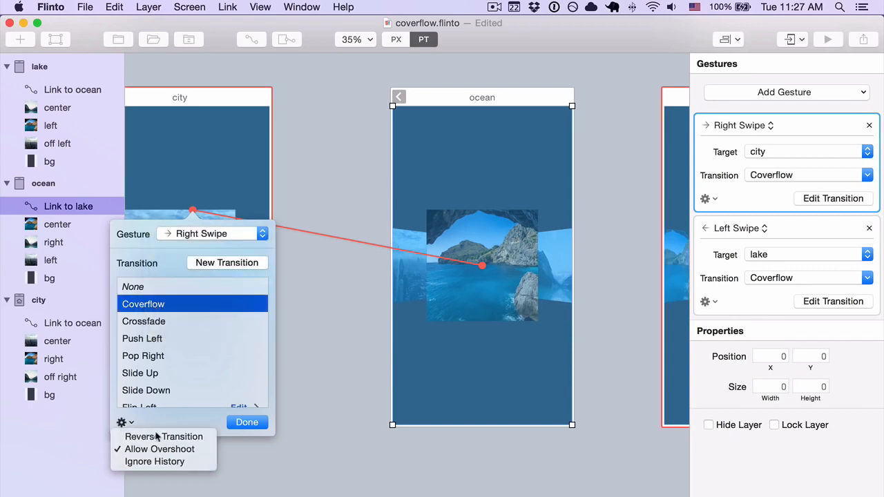
left_click(158, 436)
left_click(249, 422)
left_click(320, 276)
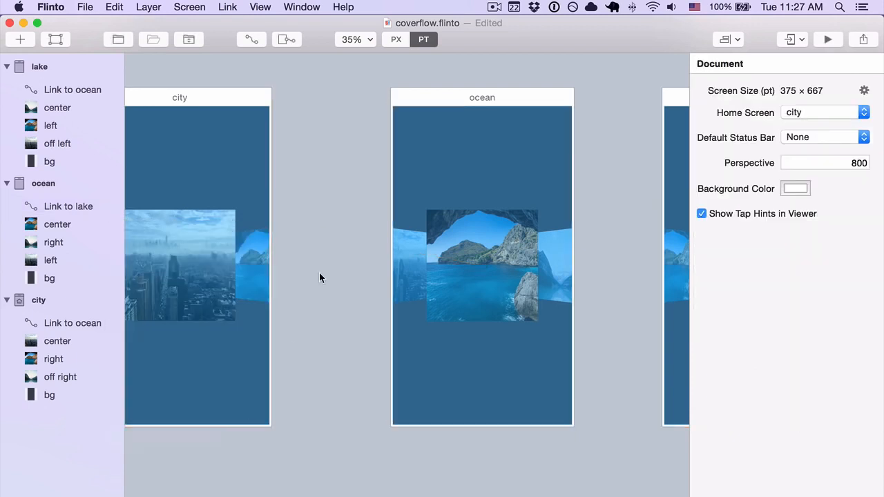
- Preview the prototype, swiping forward from city to lake, tapping the side images back to city, and tapping forward to ocean
key("super+r")
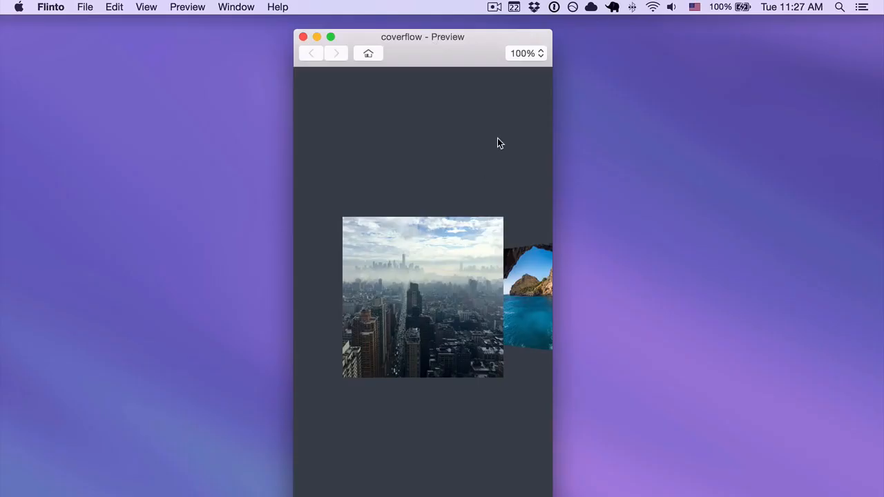
left_click_drag(497, 142, 296, 170)
left_click_drag(505, 150, 358, 300)
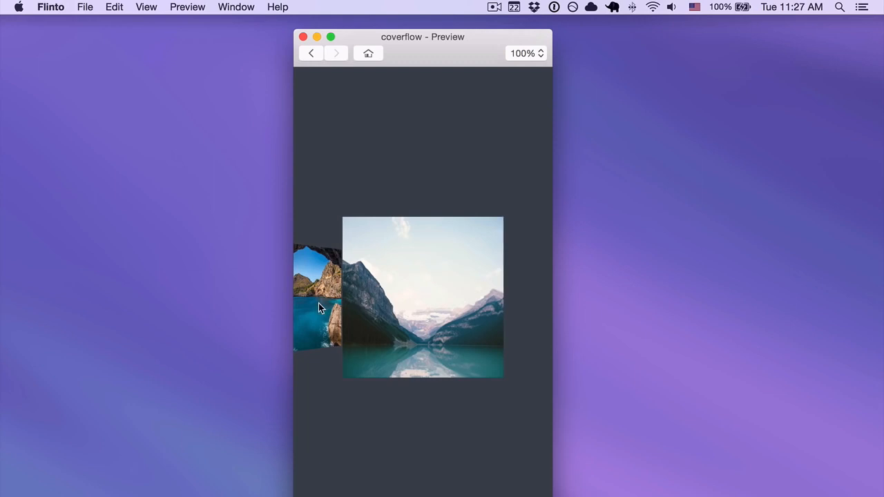
left_click(319, 303)
left_click(325, 296)
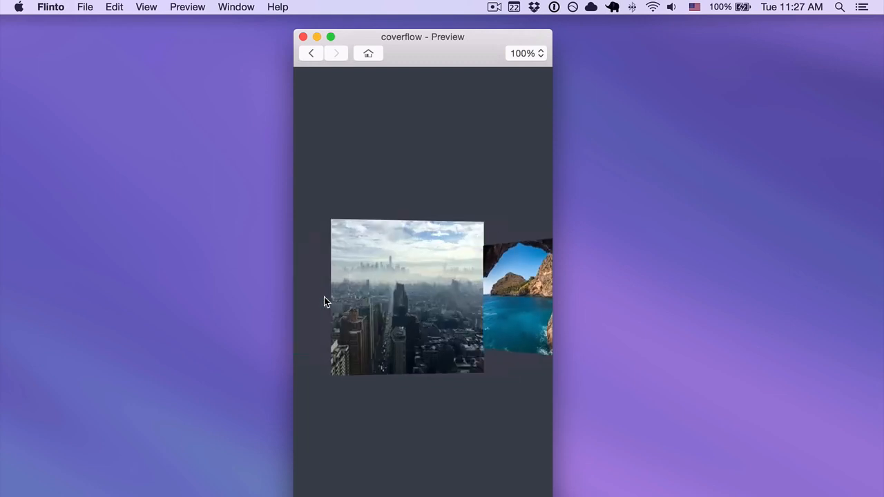
left_click(525, 283)
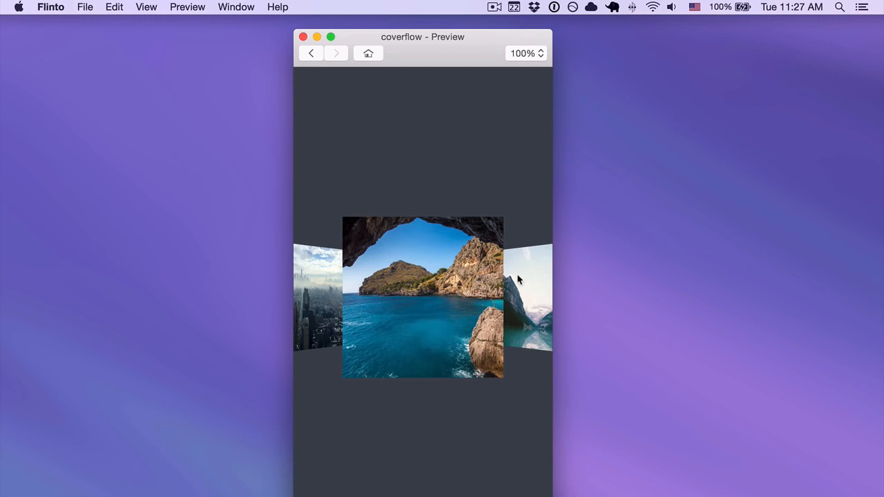
left_click_drag(458, 53, 457, 53)
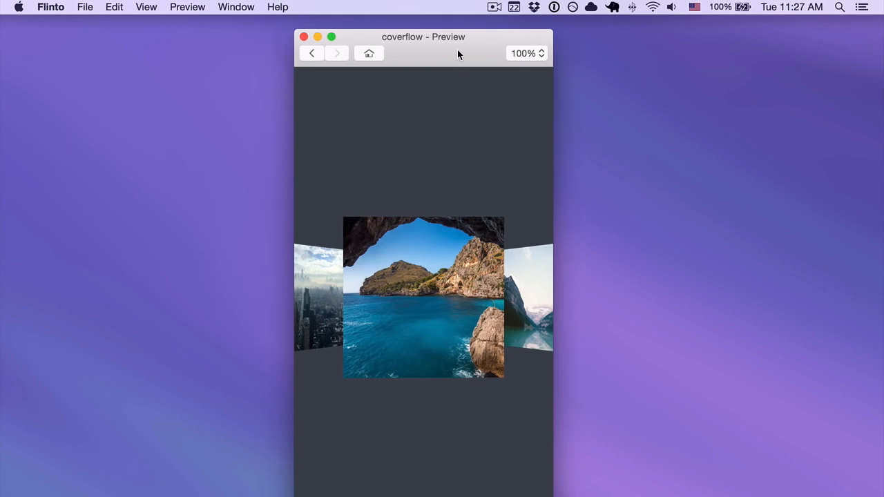